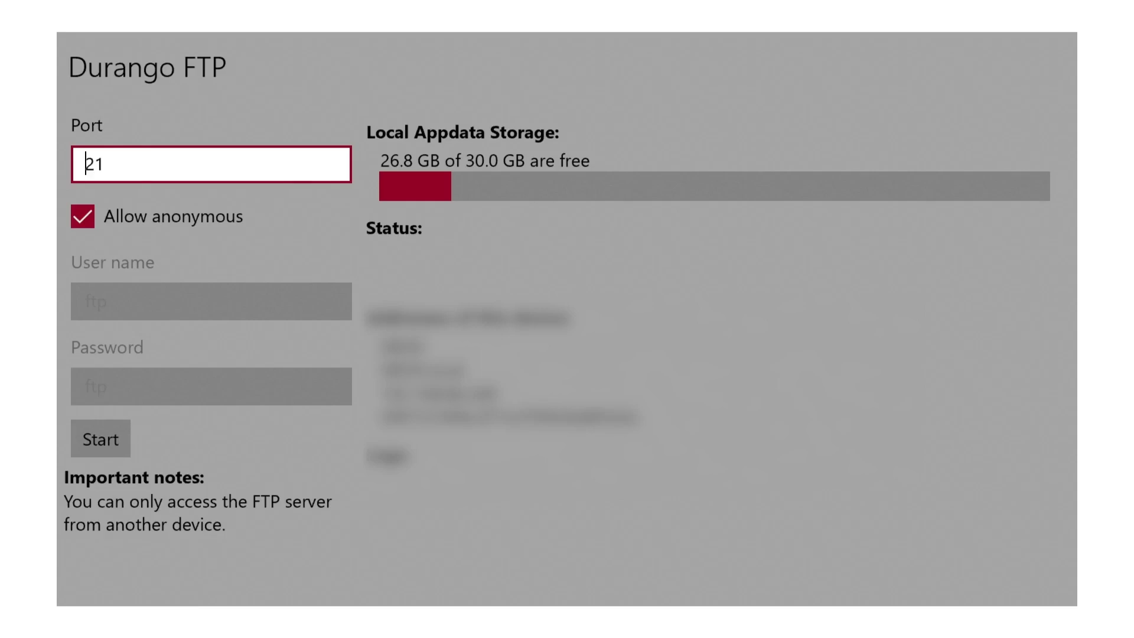
# Step: Start the Durango FTP server on port 21 with anonymous access allowed
pyautogui.press('Tab')
pyautogui.press('Tab')
pyautogui.press('Return')
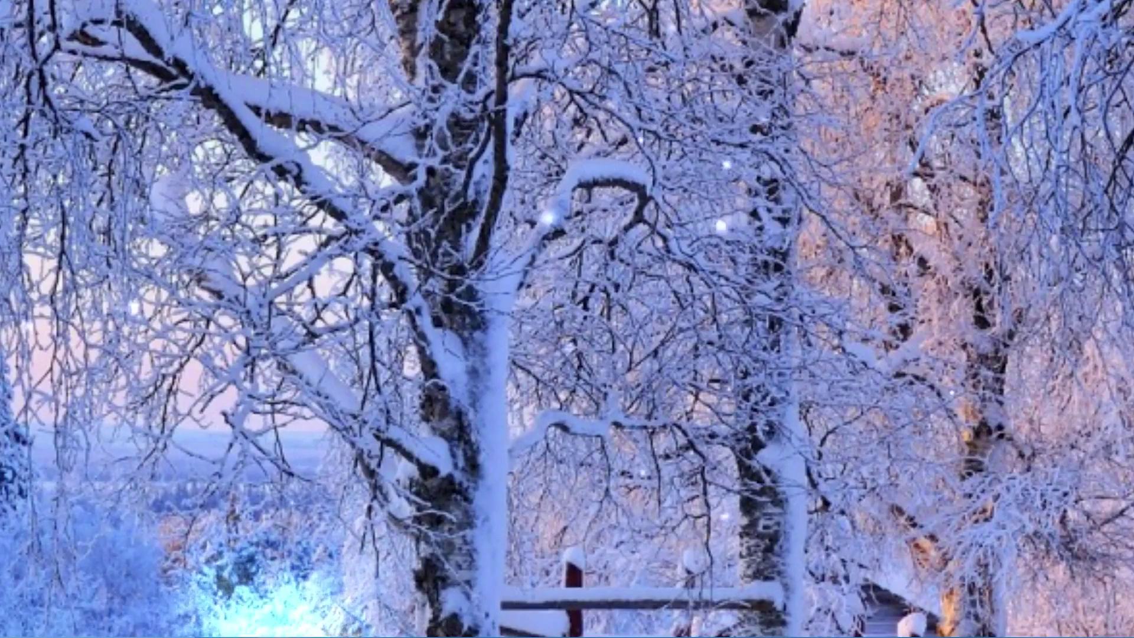
# Step: On the PC, open File Explorer and begin adding a network location to This PC, choosing a custom network location
pyautogui.press('super+e')
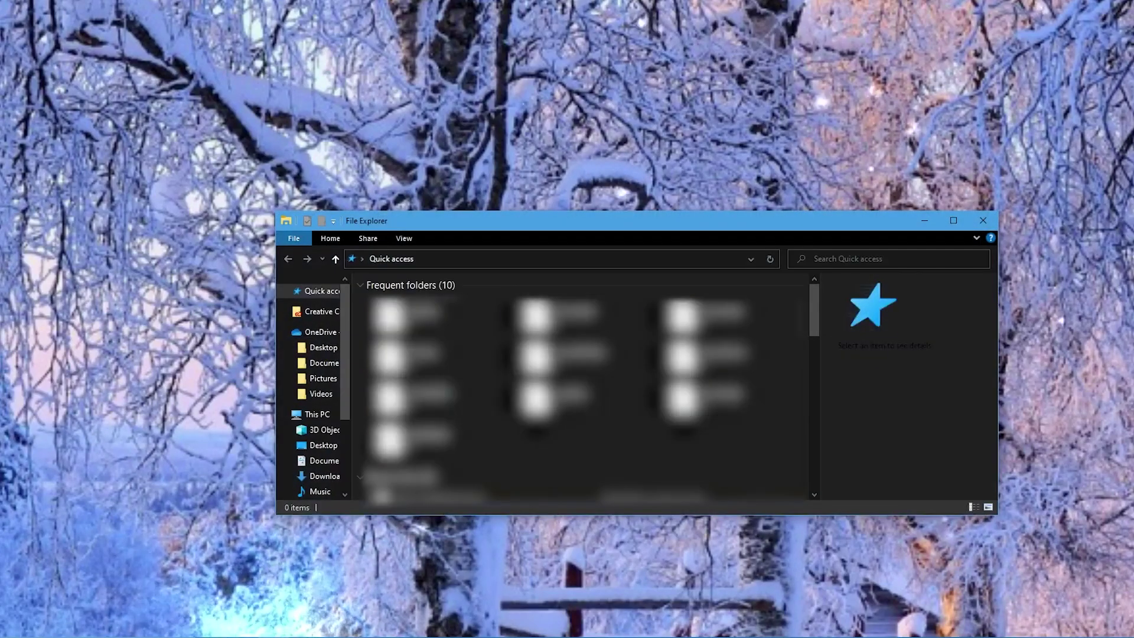
pyautogui.scroll(-1, 319, 384)
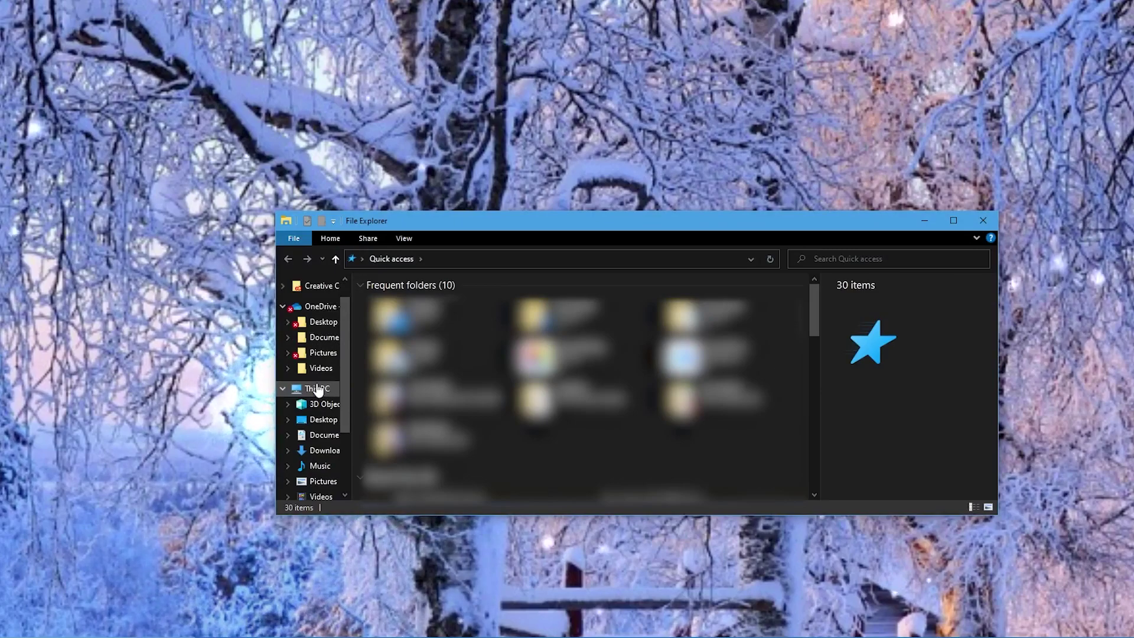
pyautogui.rightClick(317, 388)
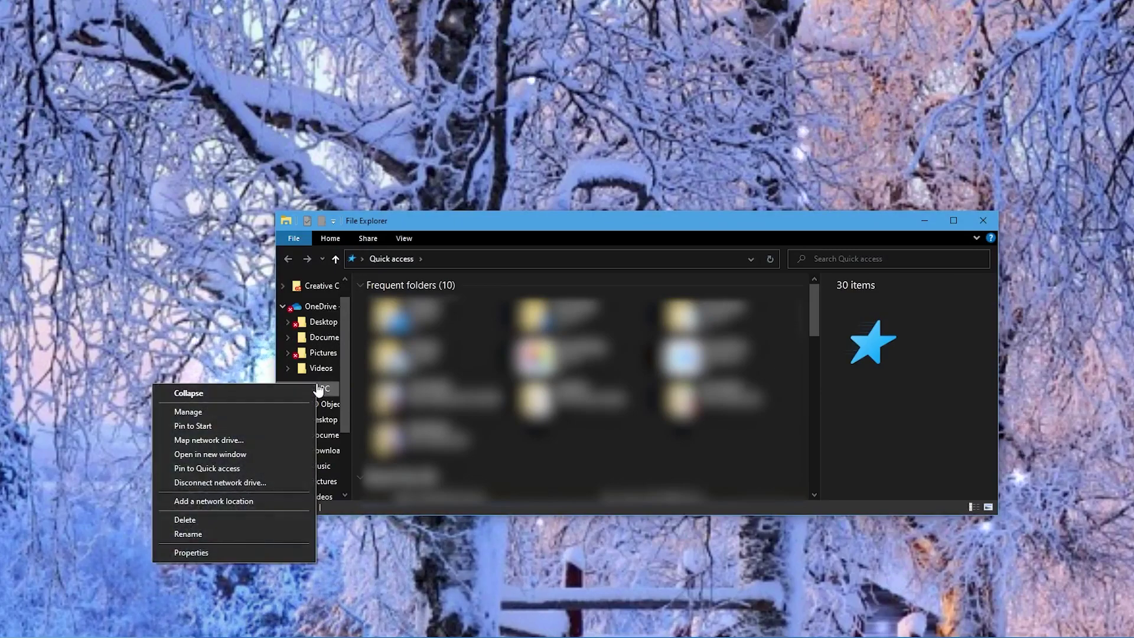
pyautogui.click(232, 503)
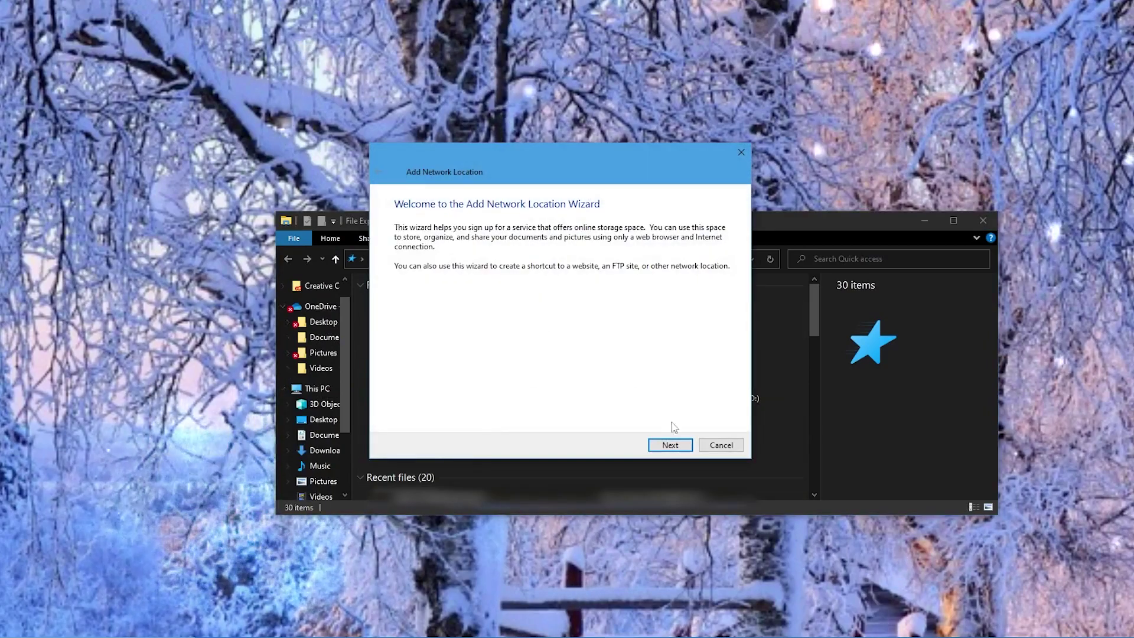
pyautogui.click(668, 444)
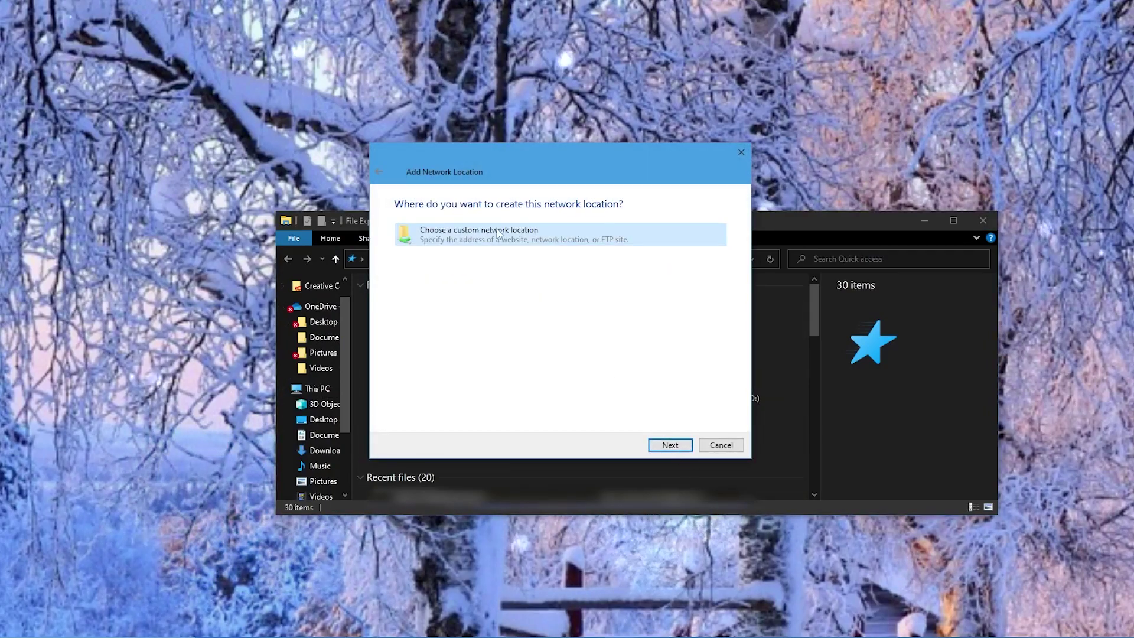
pyautogui.click(670, 444)
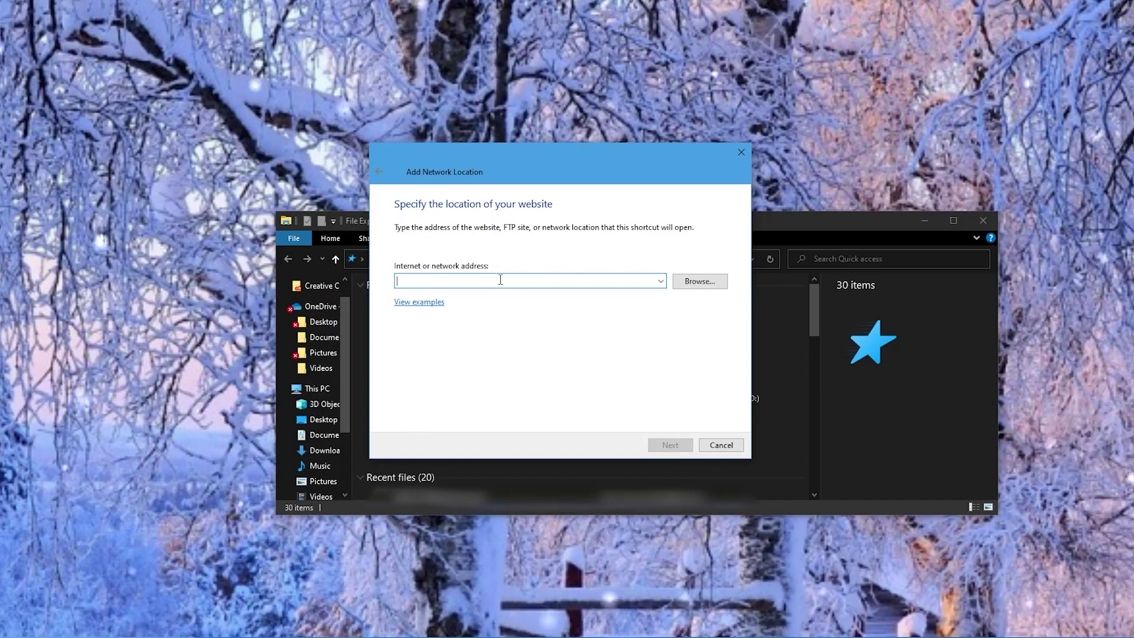
# Step: Set the network location to the console's ftp:// address with anonymous logon, name it Xbox, and finish the wizard
pyautogui.hotkey('ctrl', 'v')
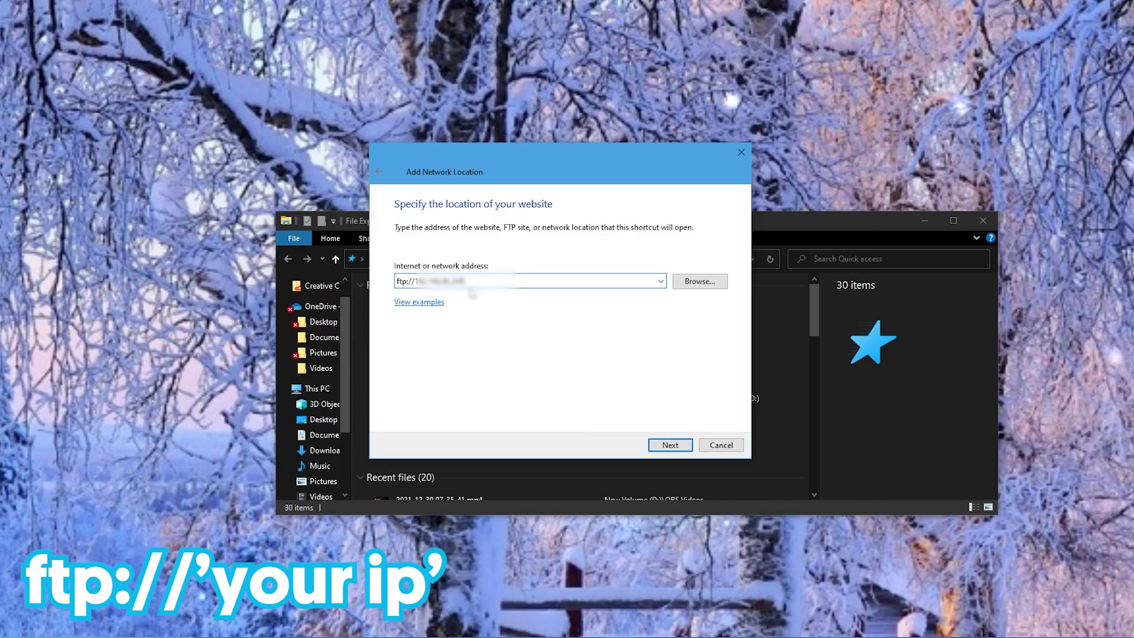
pyautogui.click(672, 444)
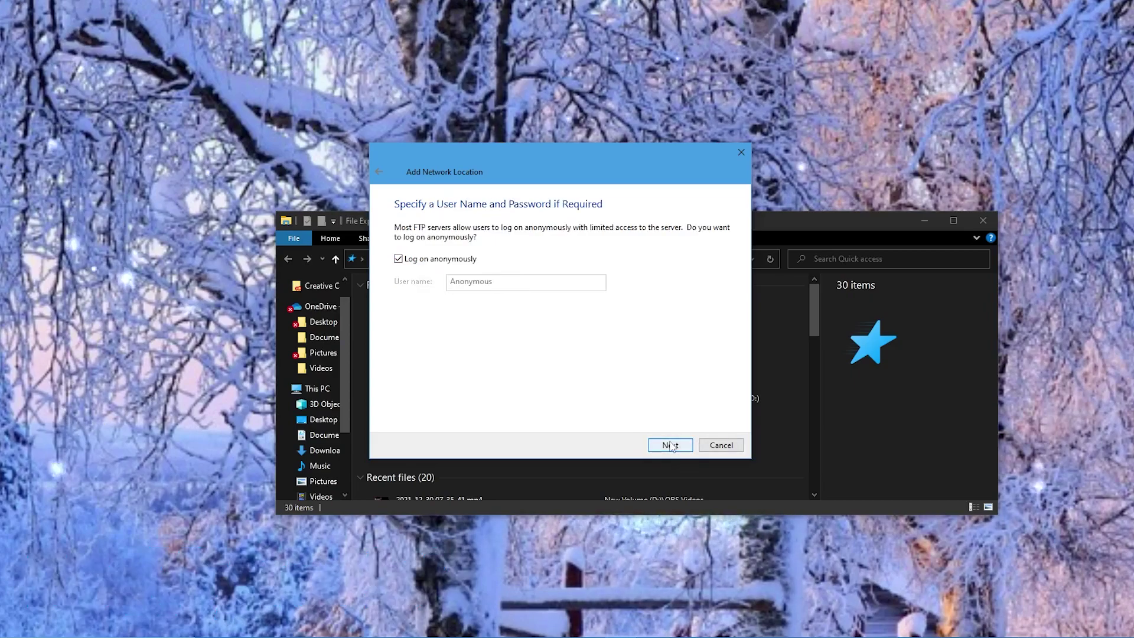
pyautogui.click(671, 445)
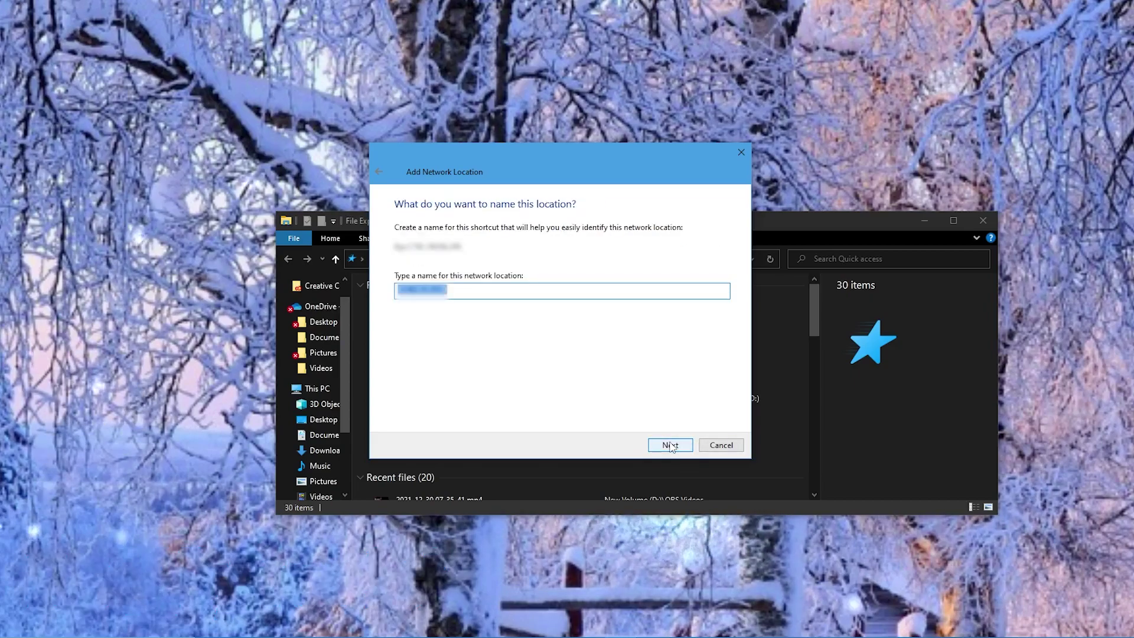
pyautogui.write('Xbox')
pyautogui.click(670, 445)
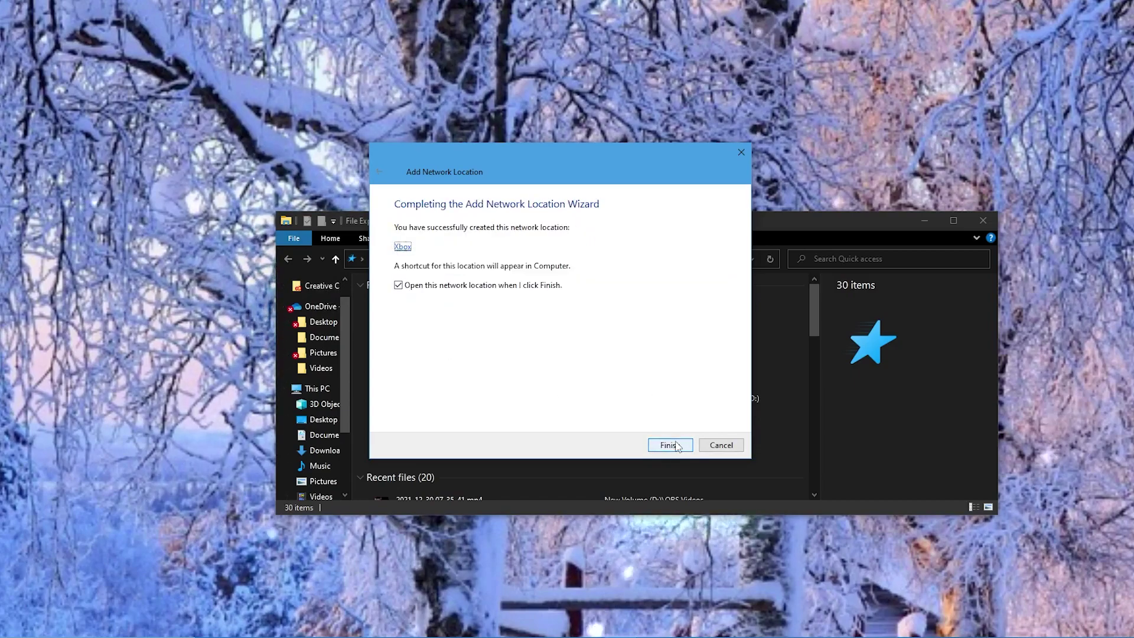
pyautogui.click(670, 445)
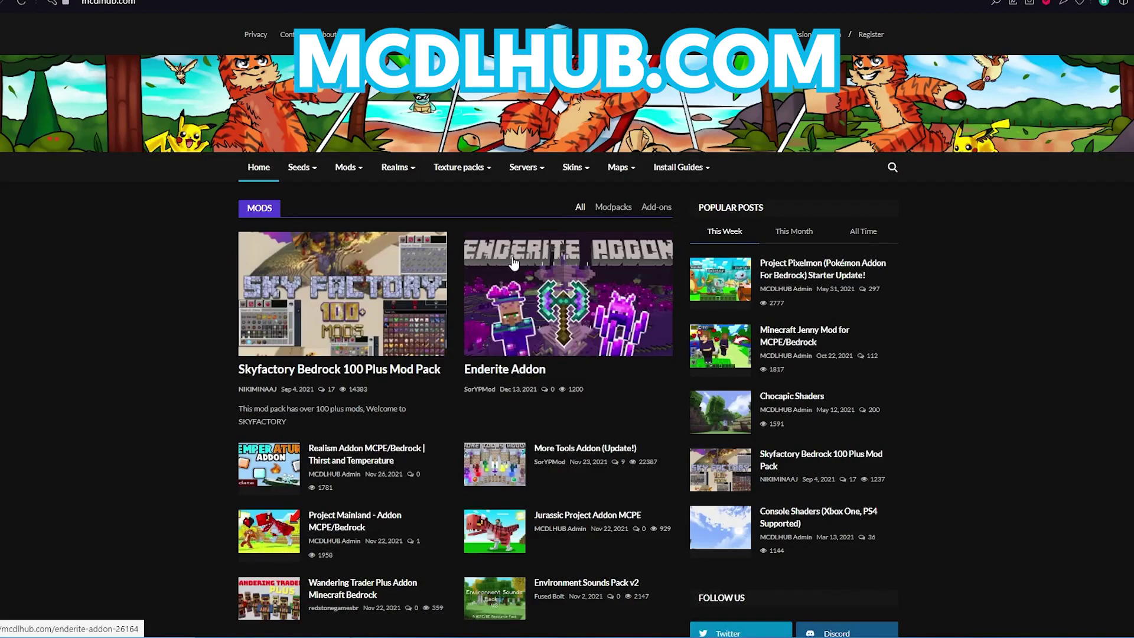
# Step: Switch to mcdlhub.com in the browser, look over the homepage content, and search the site for "dungeon"
pyautogui.scroll(-10, 517, 272)
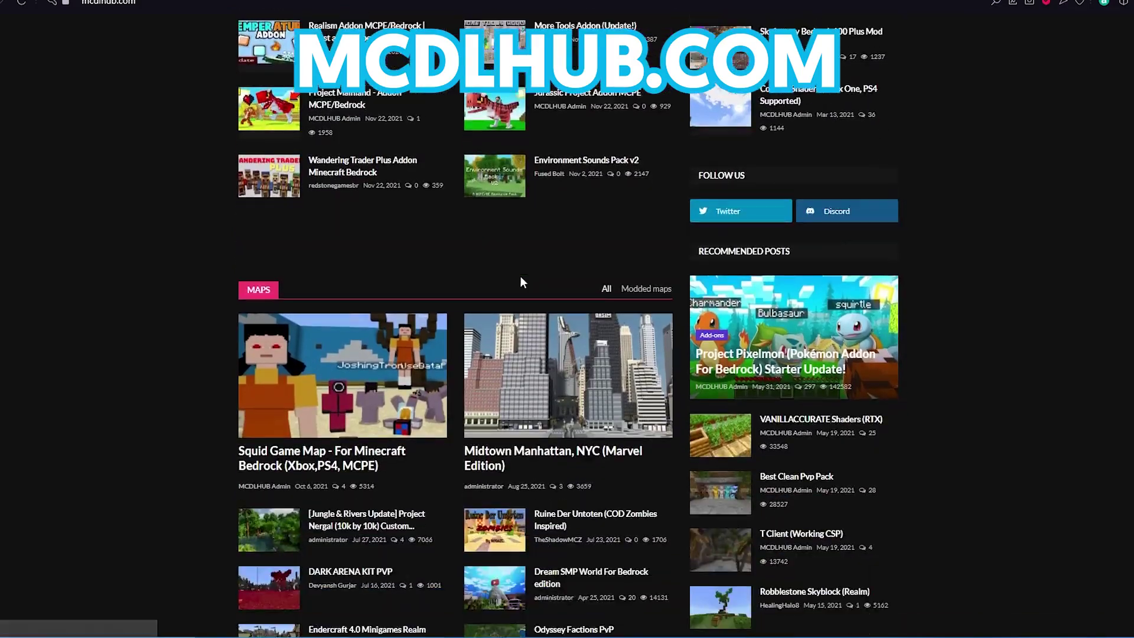
pyautogui.scroll(-8, 521, 285)
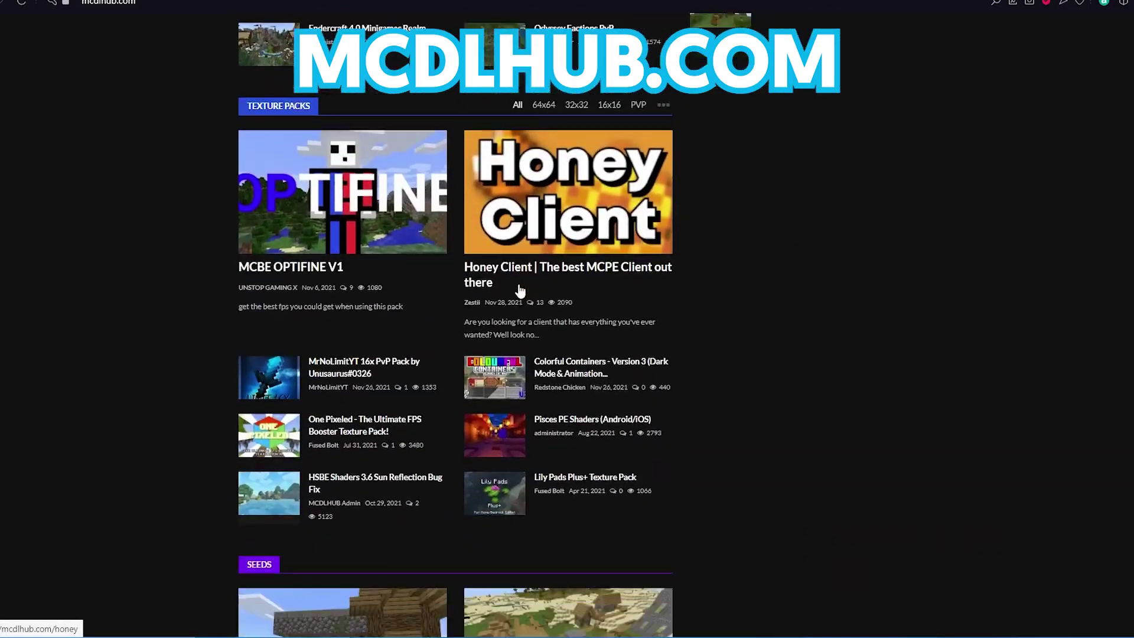
pyautogui.scroll(-7, 519, 286)
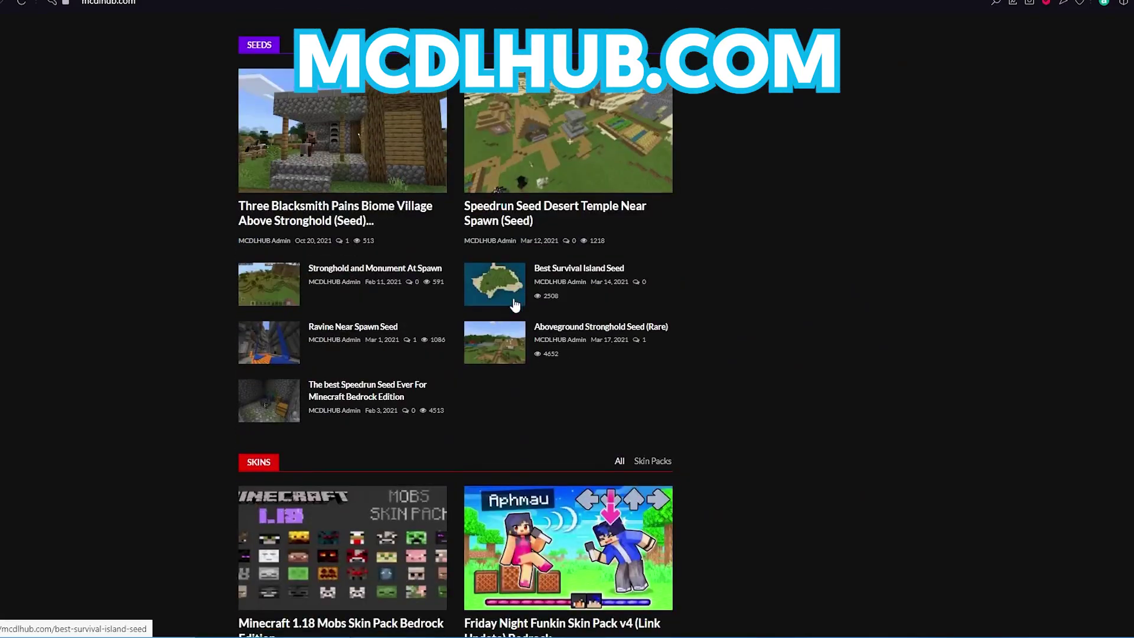
pyautogui.scroll(10, 515, 307)
pyautogui.scroll(15, 515, 310)
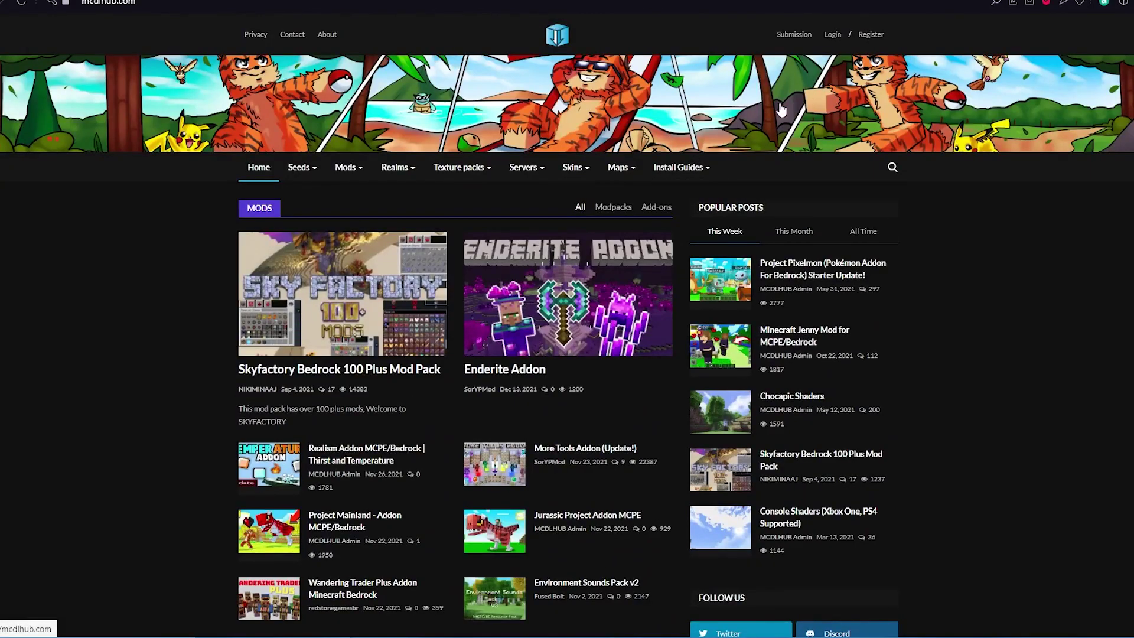
pyautogui.click(892, 168)
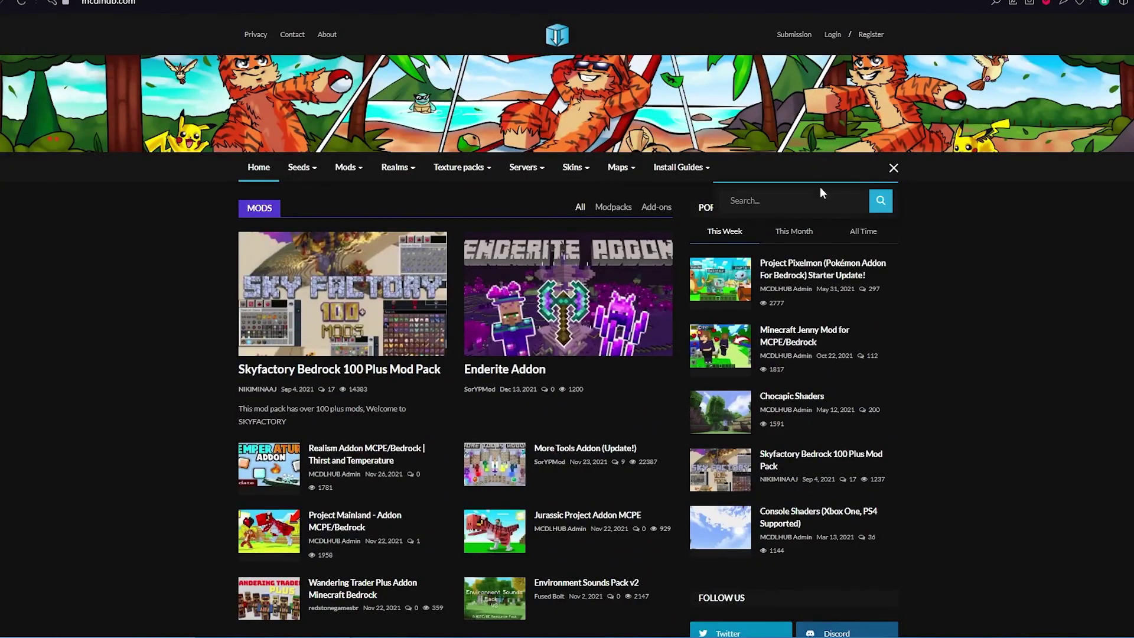
pyautogui.write('dungeon')
pyautogui.press('Return')
# Step: Look through the search results and open the Dungeoncraft v7.0 (Xbox One & PS4 Supported) modpack page
pyautogui.scroll(-7, 588, 331)
pyautogui.scroll(-15, 591, 339)
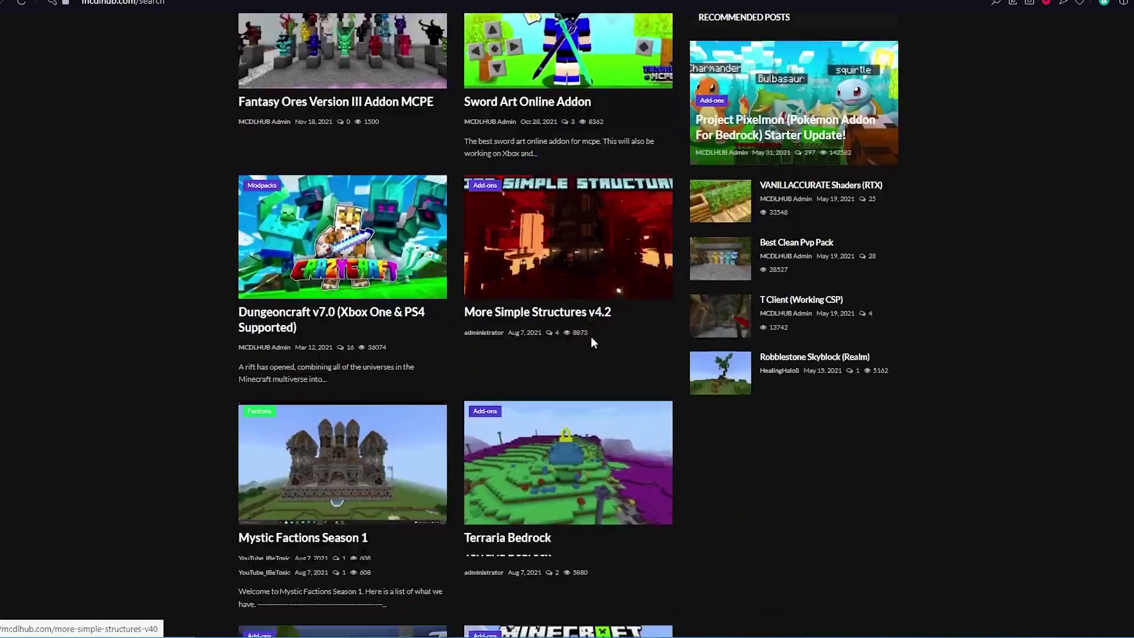
pyautogui.scroll(-5, 591, 347)
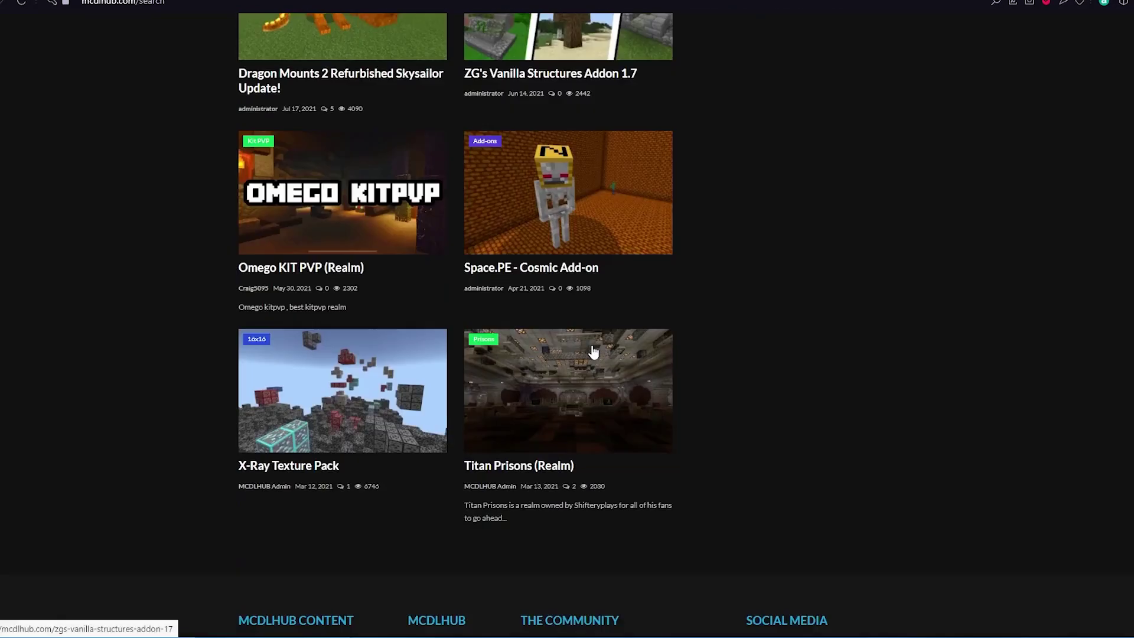
pyautogui.scroll(15, 592, 352)
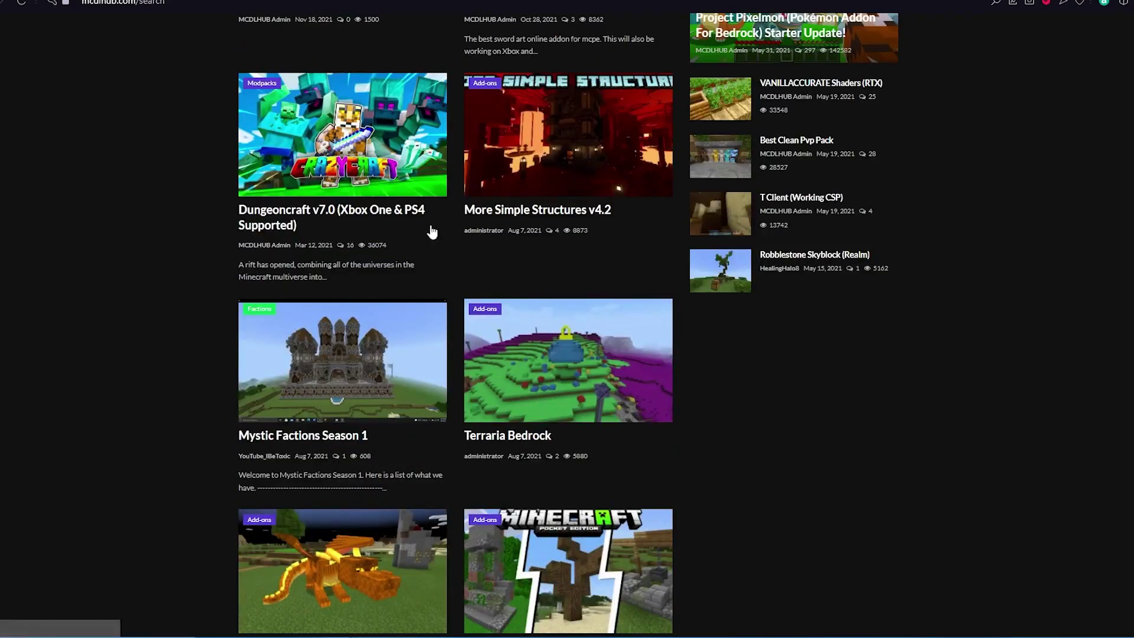
pyautogui.click(348, 217)
# Step: Follow the modpack page's "Download all the Files Here!" link and open the Zip File (For Xbox) folder on MediaFire
pyautogui.scroll(-15, 413, 277)
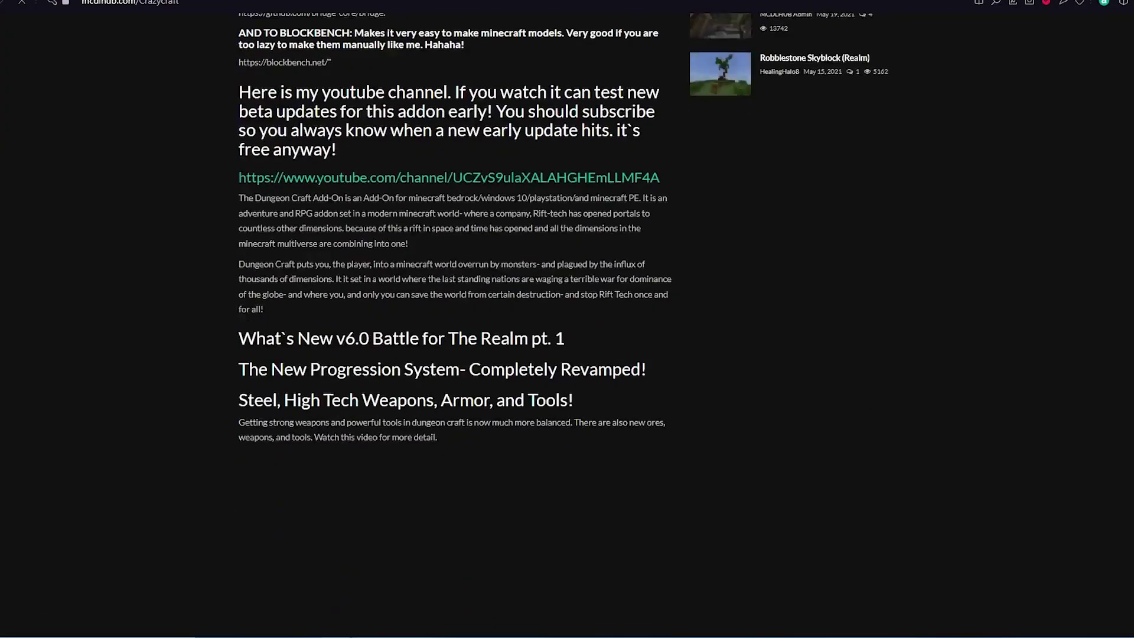
pyautogui.scroll(-5, 295, 248)
pyautogui.middleClick(195, 215)
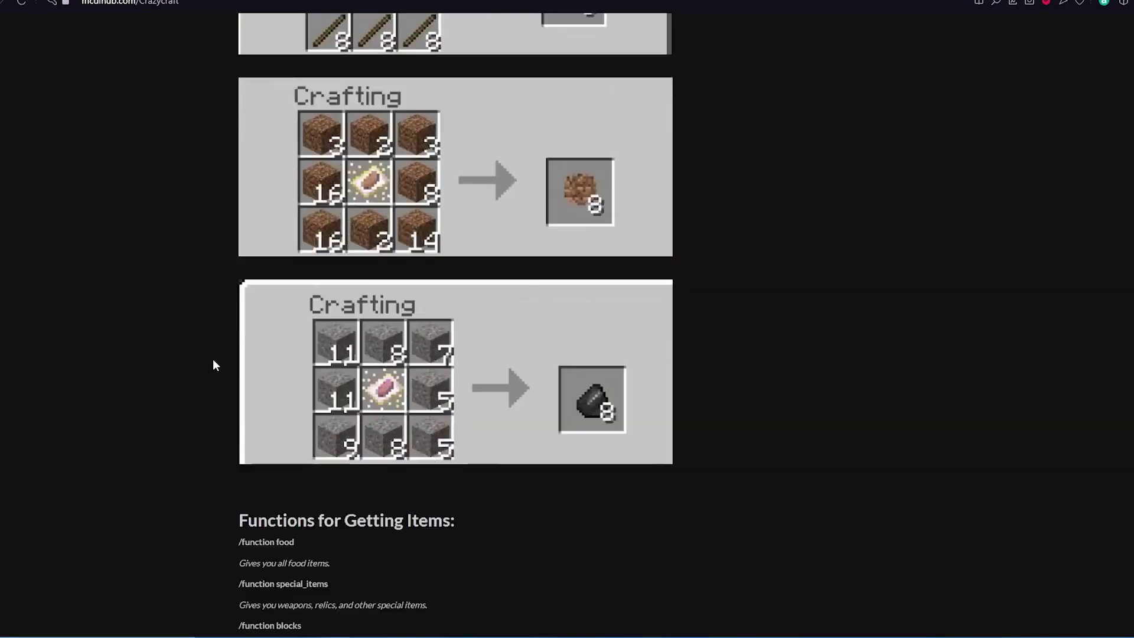
pyautogui.click(223, 369)
pyautogui.scroll(2, 230, 357)
pyautogui.scroll(-10, 278, 354)
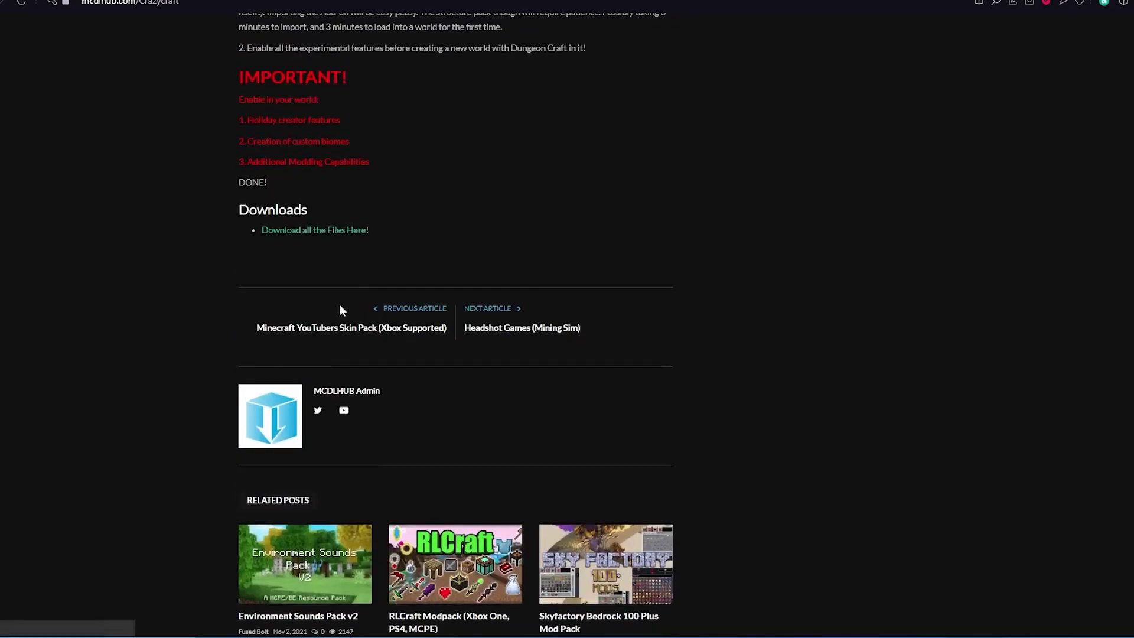
pyautogui.click(308, 236)
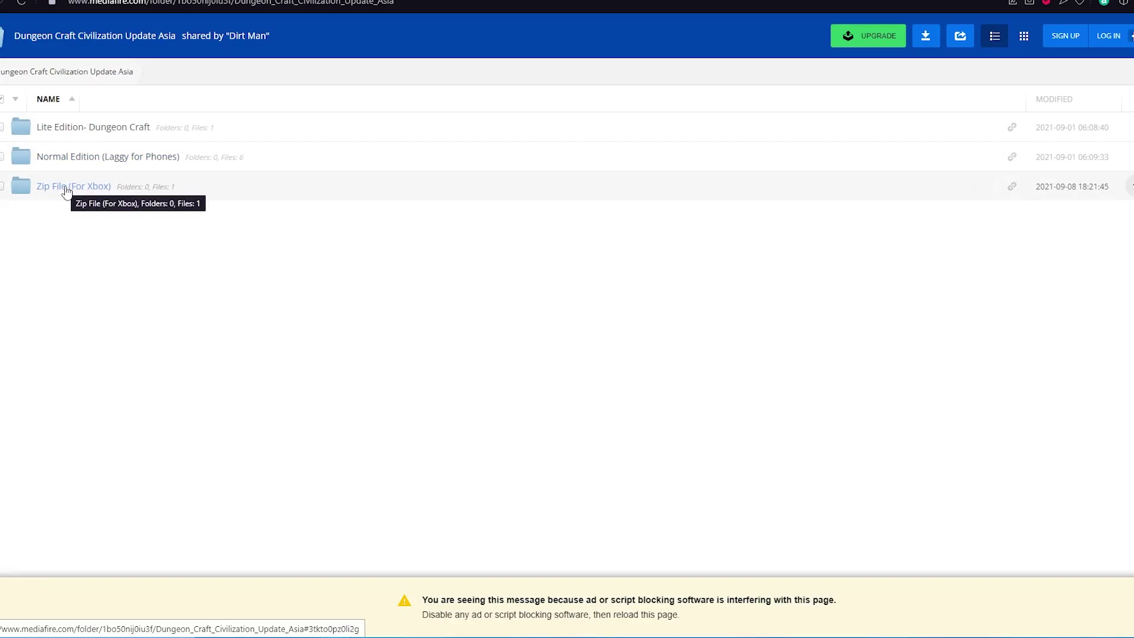
pyautogui.click(67, 190)
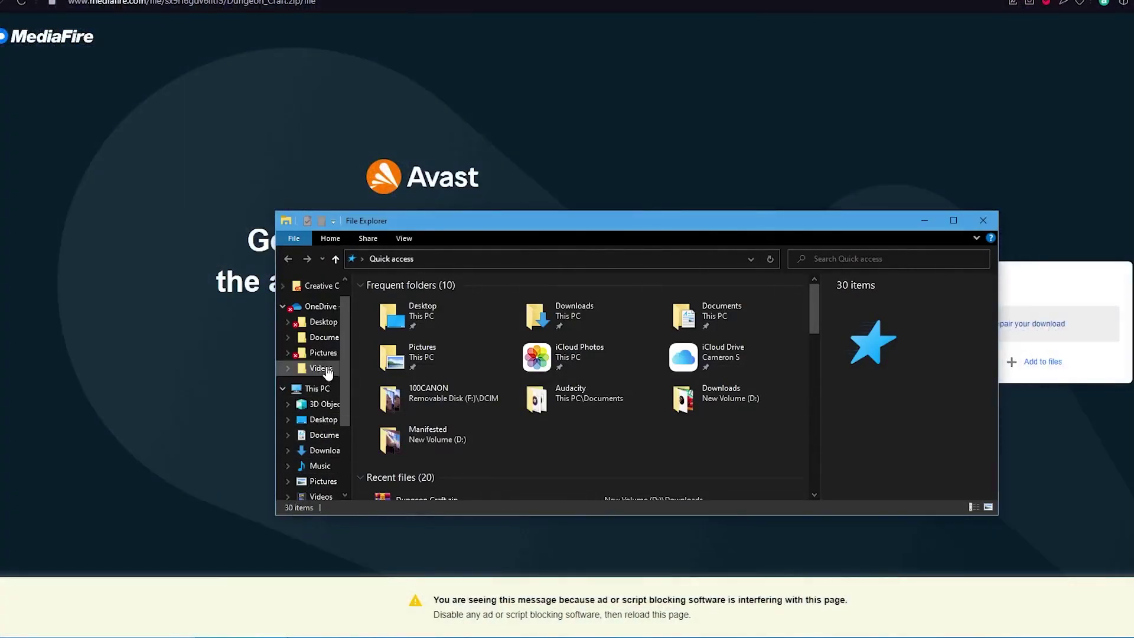
# Step: Switch to File Explorer, open the Xbox network location, and enter its LOCALFOLDER directory
pyautogui.scroll(-3, 326, 371)
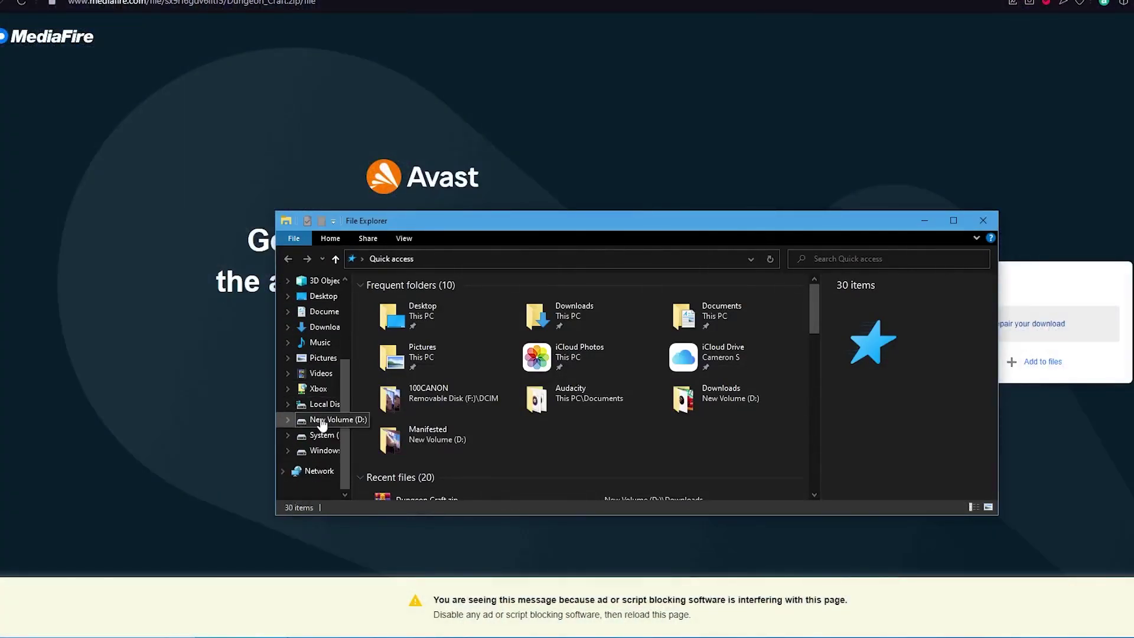
pyautogui.click(319, 393)
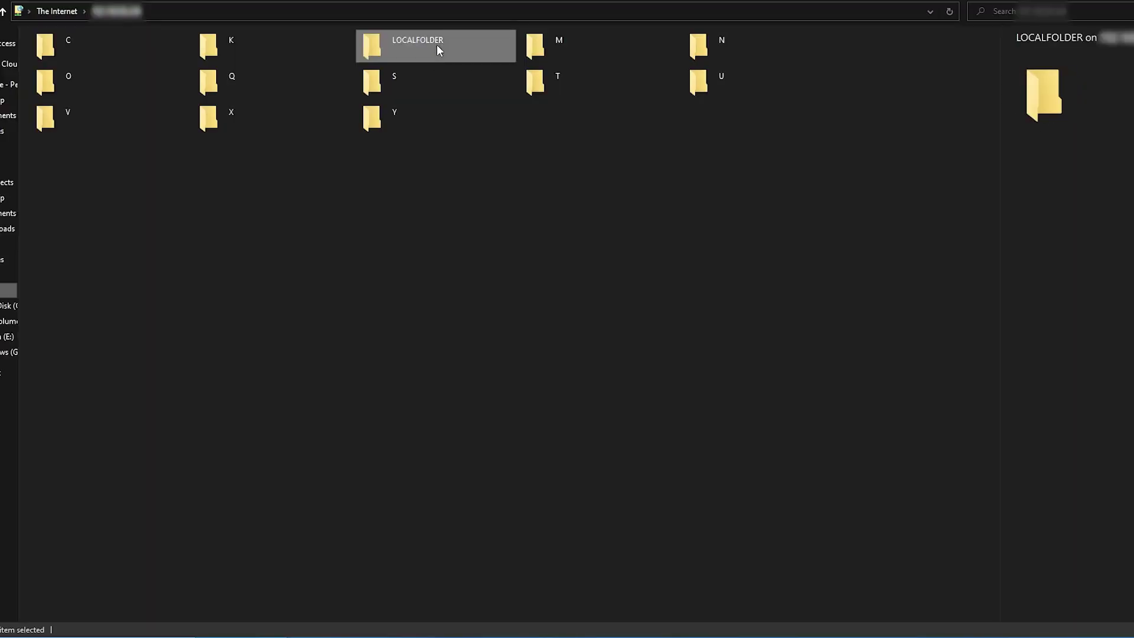
pyautogui.doubleClick(437, 44)
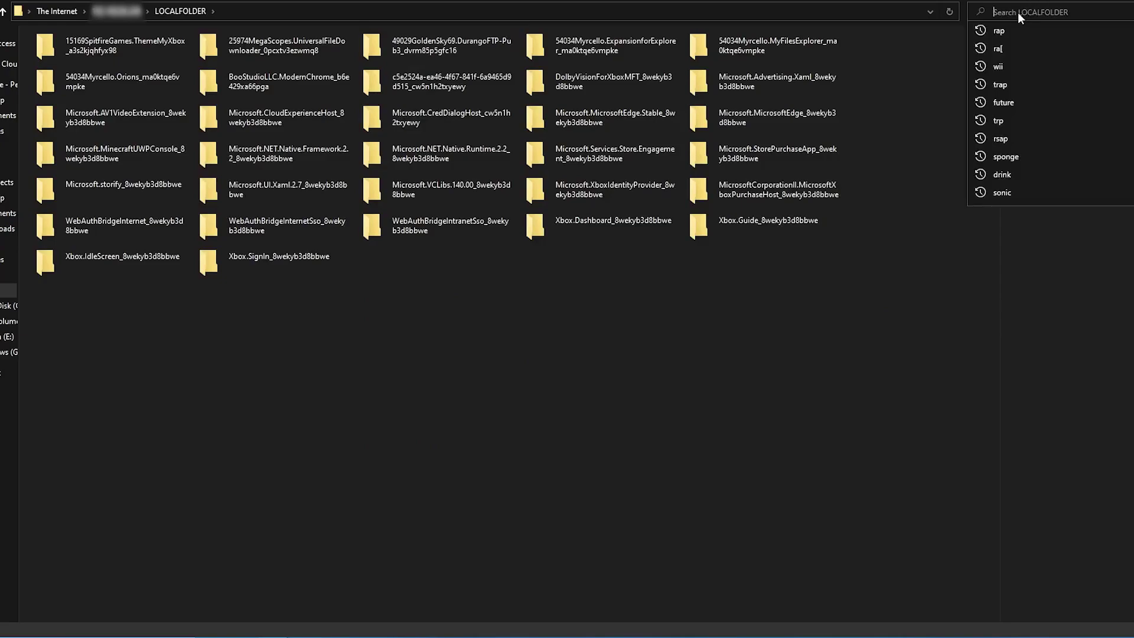
# Step: Search LOCALFOLDER for "minecraft" and open the Microsoft.MinecraftUWPConsole folder down to LocalState, games, com.mojang
pyautogui.write('minecraft')
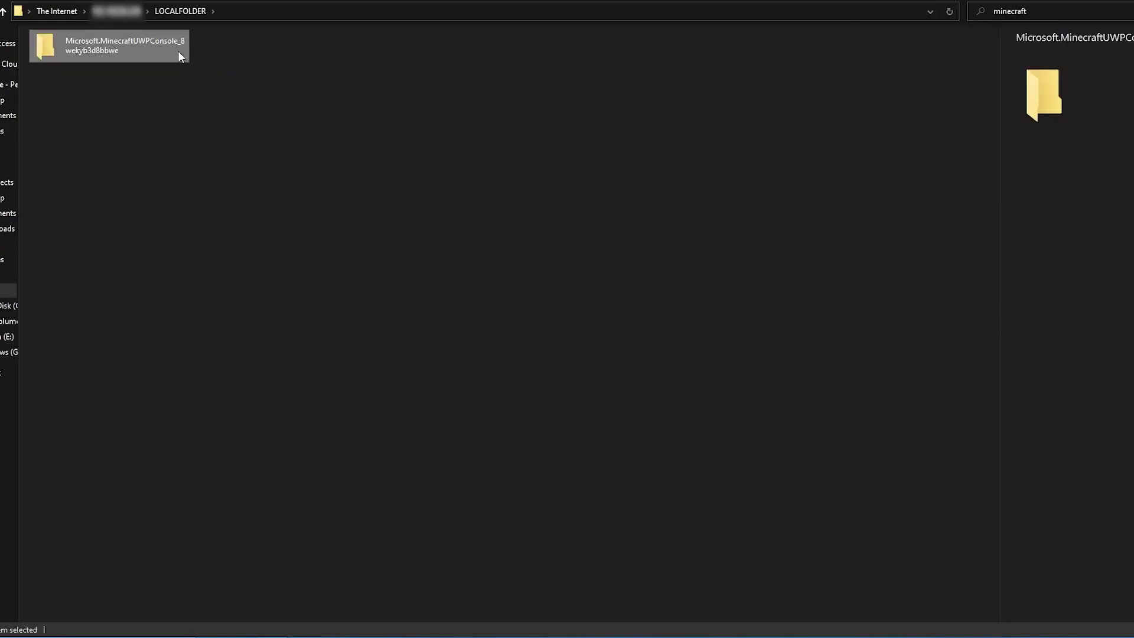
pyautogui.doubleClick(178, 51)
pyautogui.doubleClick(585, 53)
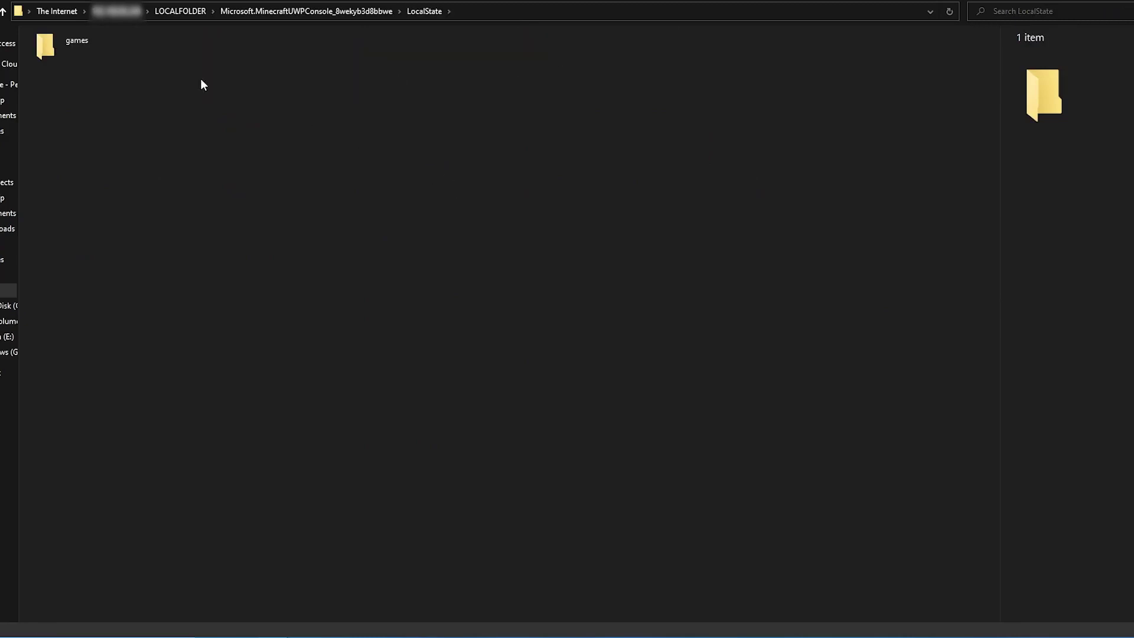
pyautogui.doubleClick(80, 44)
pyautogui.doubleClick(98, 60)
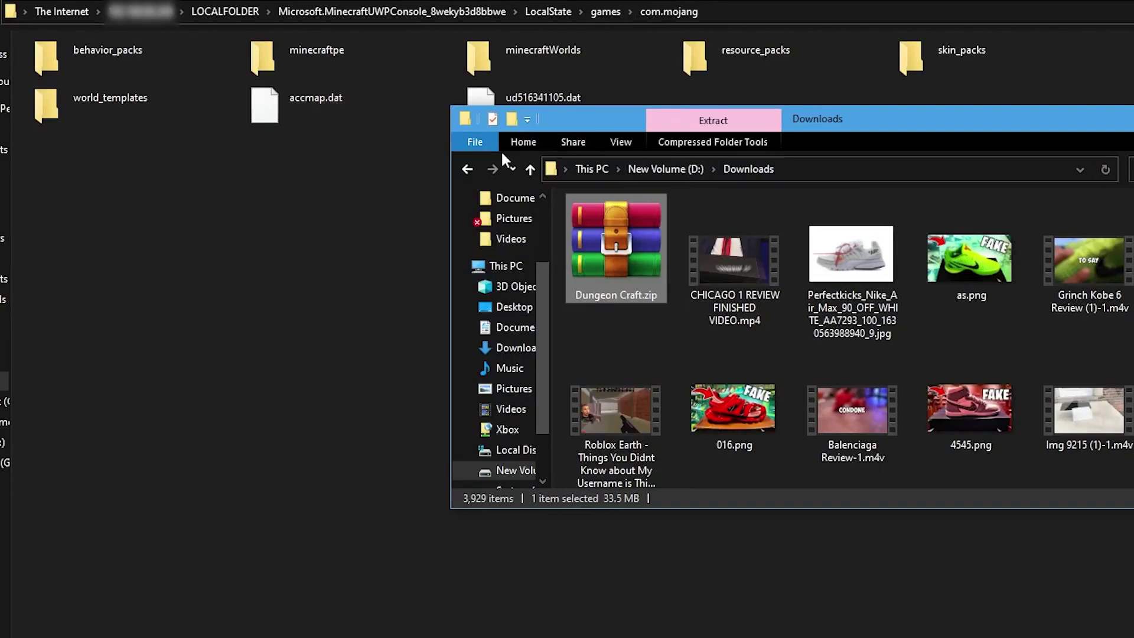
# Step: Open Dungeon Craft.zip from the Downloads folder in WinRAR, dismiss the licence reminder, and reposition the archive window
pyautogui.doubleClick(611, 278)
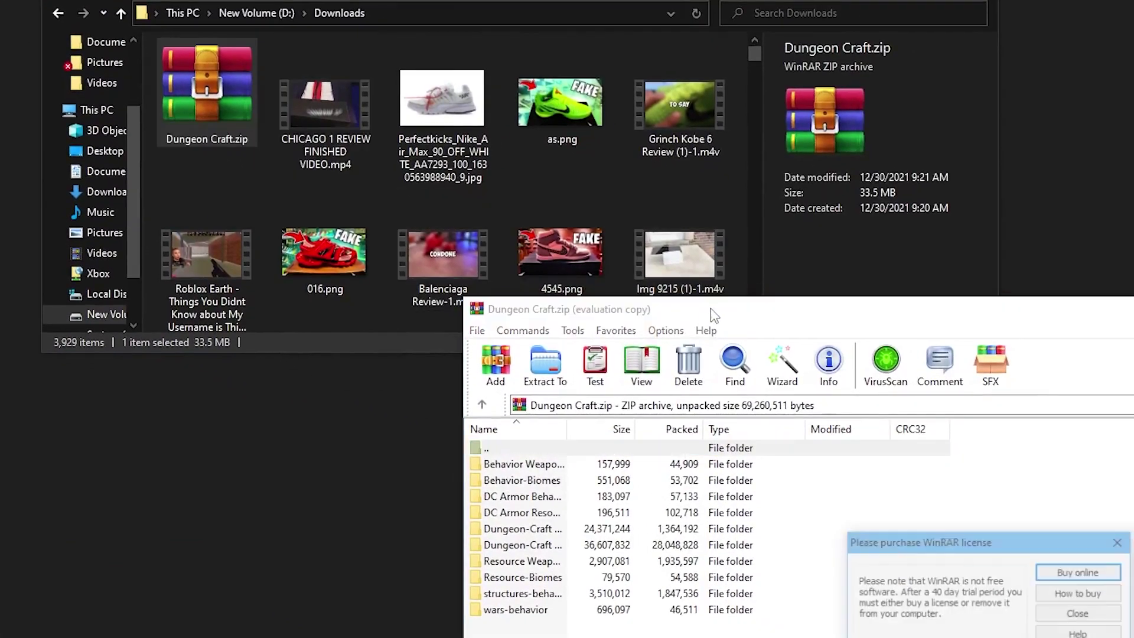
pyautogui.moveTo(935, 551); pyautogui.dragTo(569, 326)
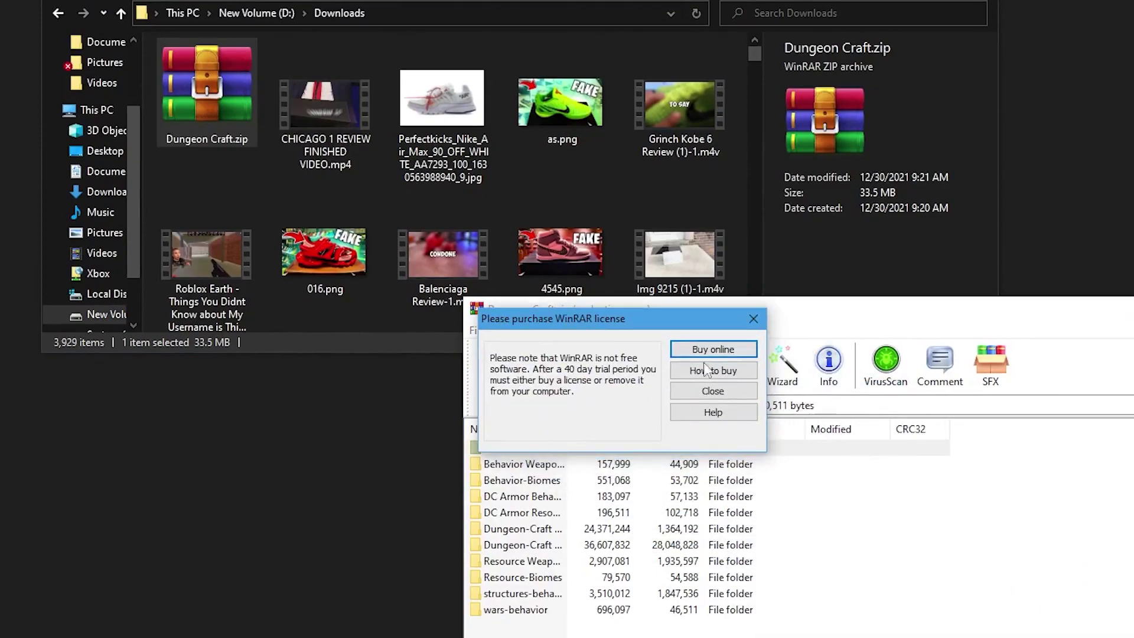
pyautogui.click(753, 320)
pyautogui.moveTo(721, 319); pyautogui.dragTo(217, 86)
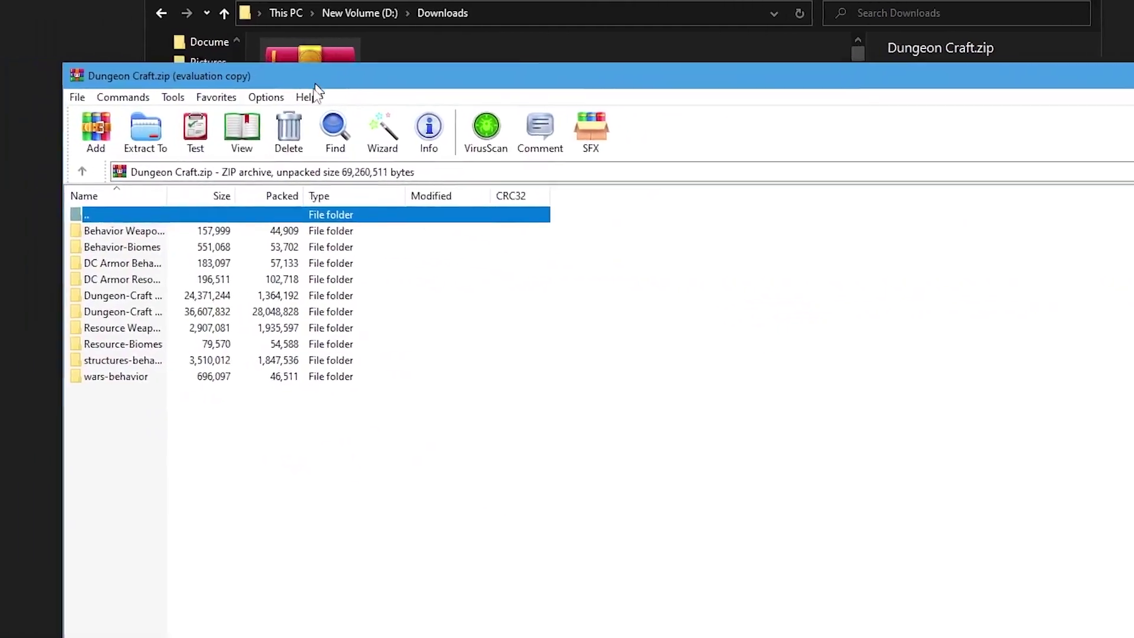
pyautogui.moveTo(308, 86); pyautogui.dragTo(258, 92)
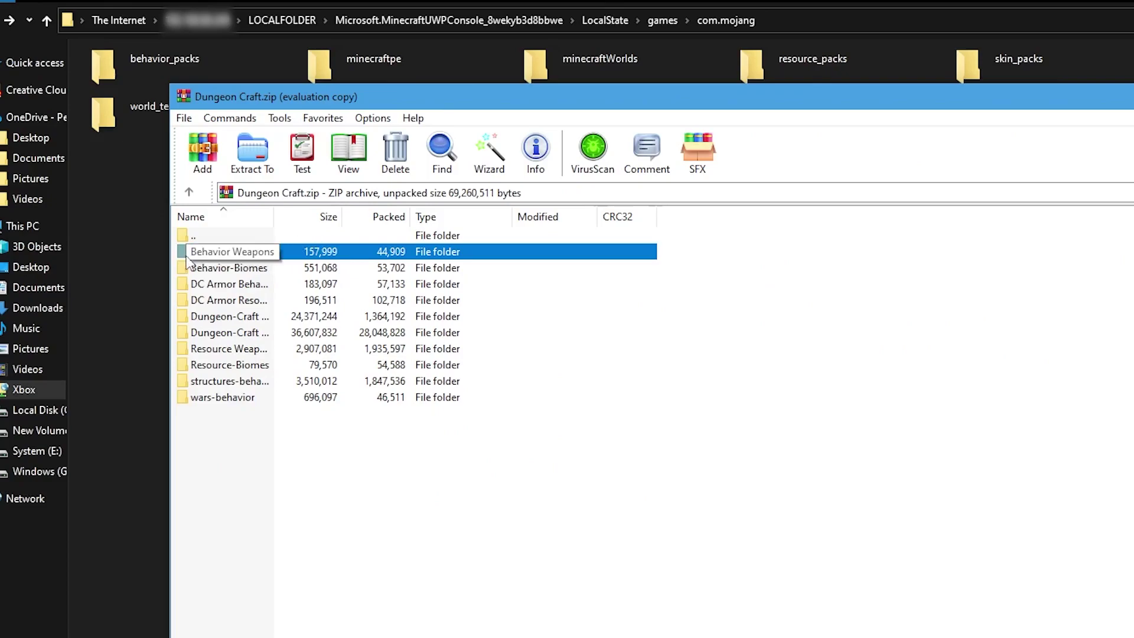
# Step: Copy the Behavior Weapons, Behavior-Biomes and DC Armor behavior folders from the archive into behavior_packs, replacing all existing files
pyautogui.moveTo(261, 84); pyautogui.dragTo(150, 55)
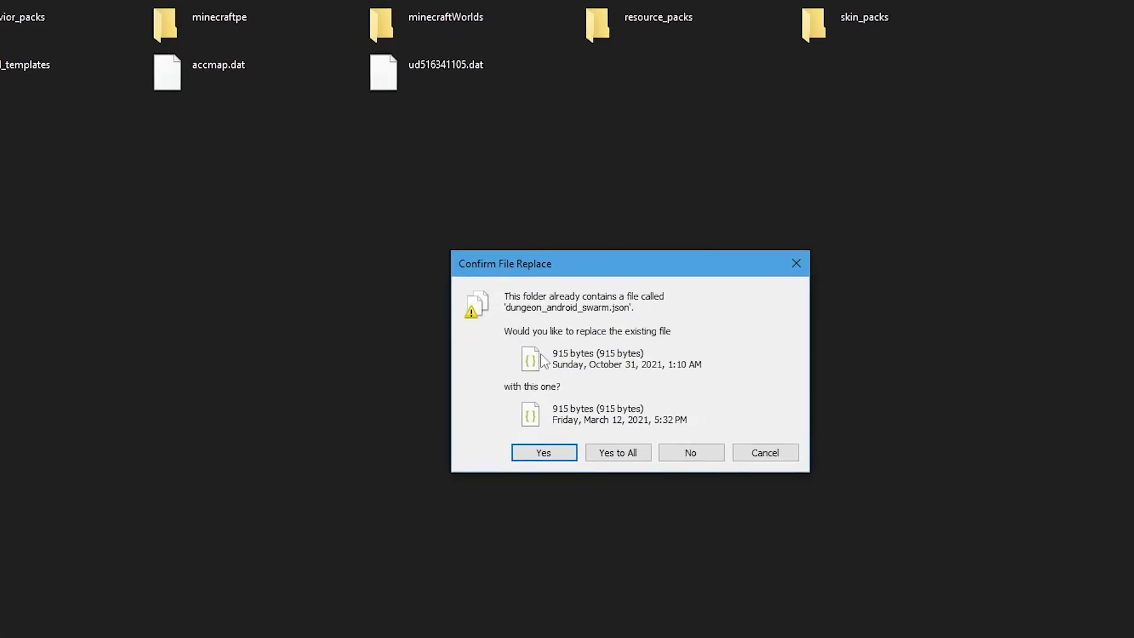
pyautogui.click(614, 458)
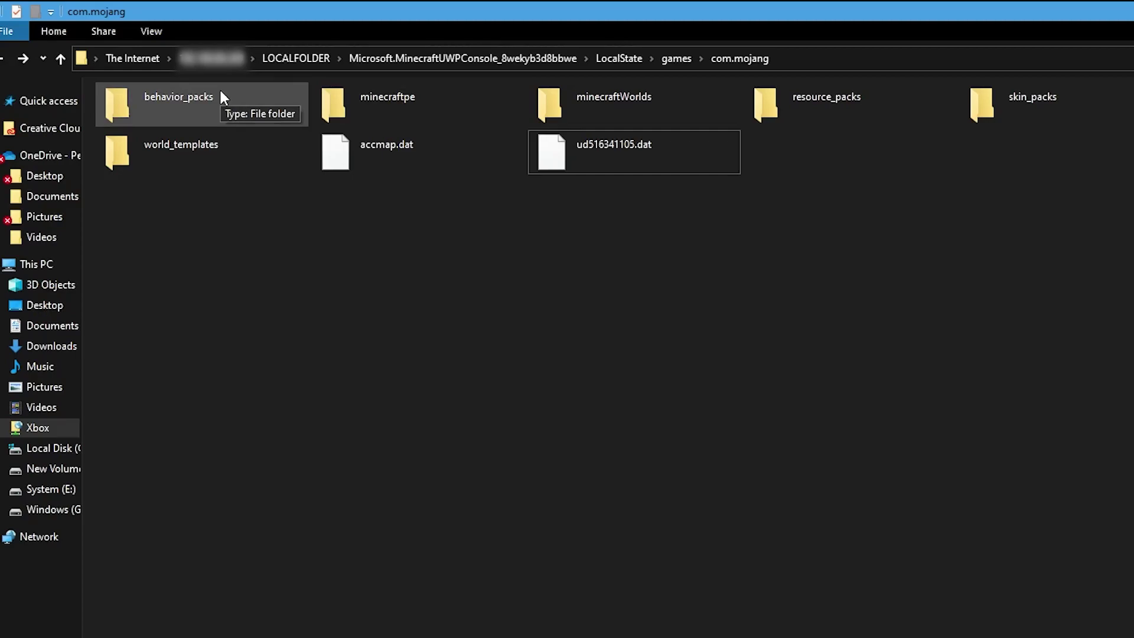
pyautogui.moveTo(249, 342); pyautogui.dragTo(165, 107)
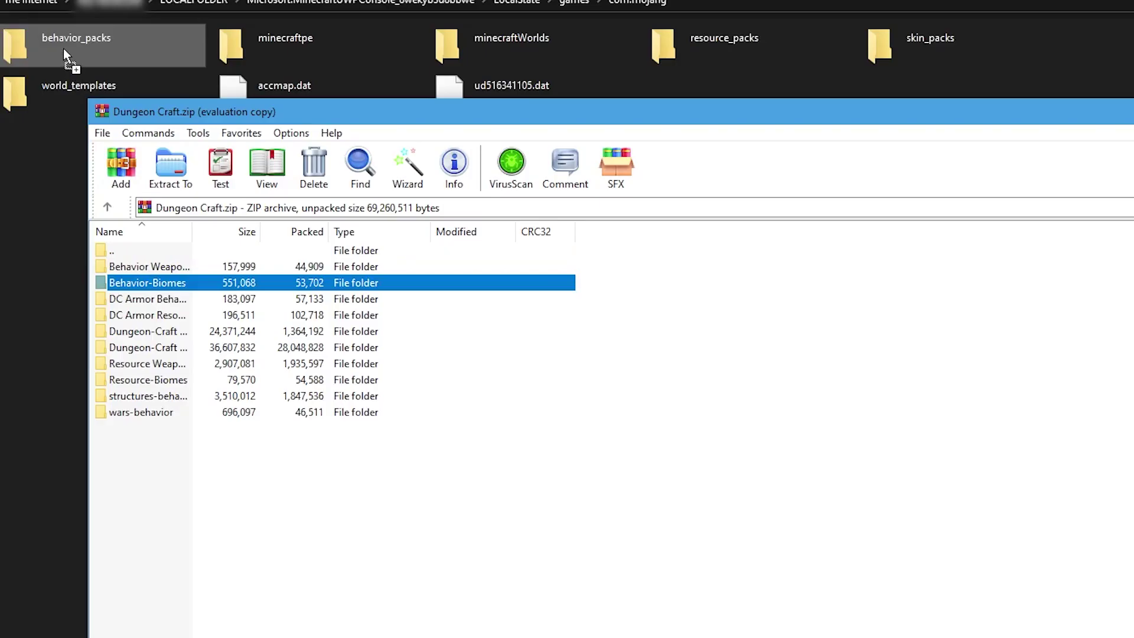
pyautogui.moveTo(63, 48); pyautogui.dragTo(62, 49)
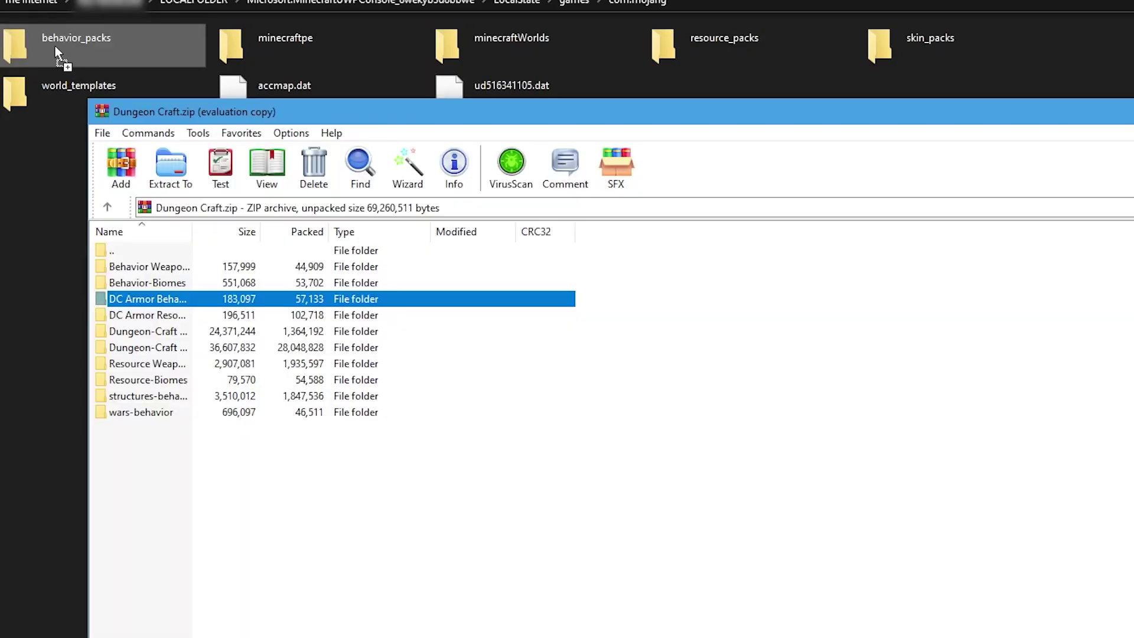
pyautogui.moveTo(54, 43); pyautogui.dragTo(54, 44)
# Step: Copy the archive's remaining seven folders, from DC Armor Resource to wars-behavior, into the resource_packs folder
pyautogui.click(676, 472)
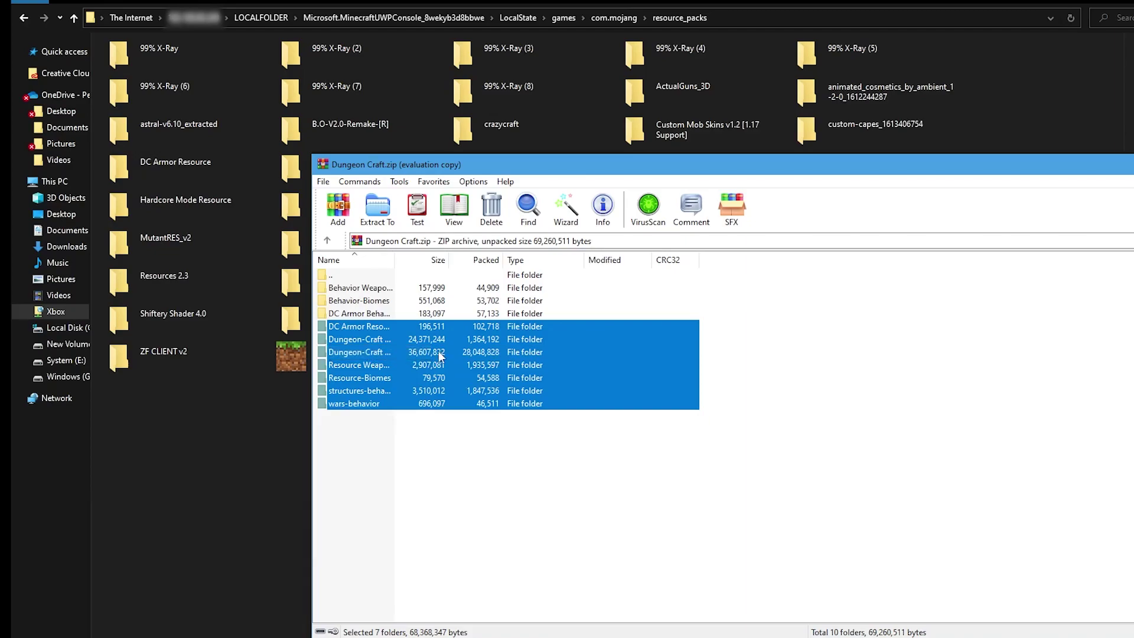
pyautogui.moveTo(218, 448); pyautogui.dragTo(218, 447)
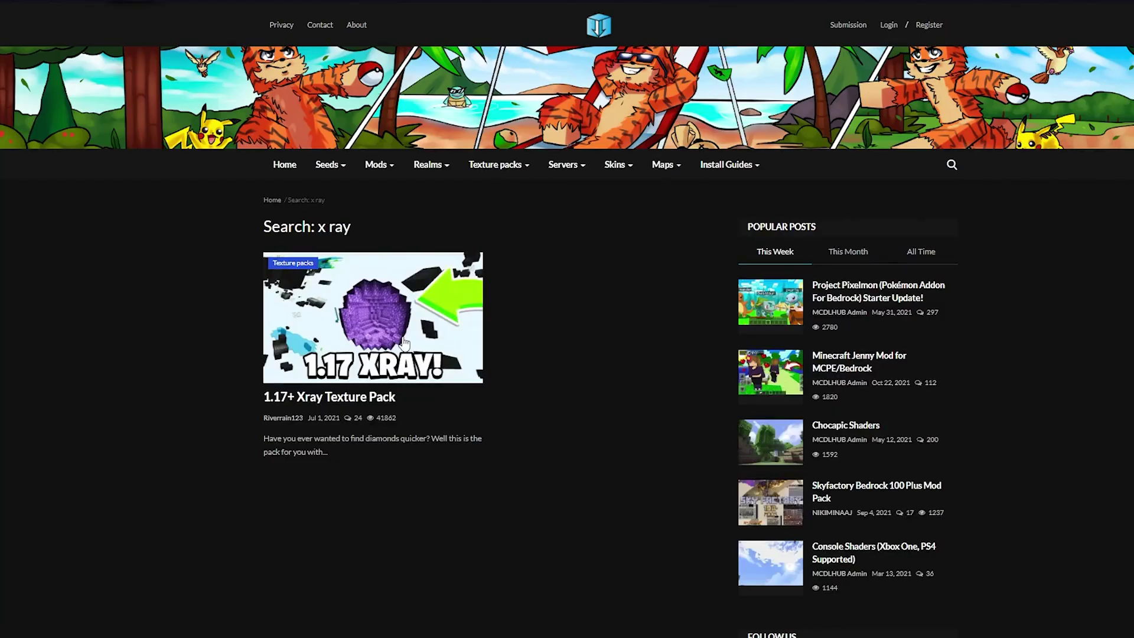
# Step: Open the 1.17+ Xray Texture Pack article and download x-ray-v1-9-0-caves-cliffs-update.mcpack
pyautogui.scroll(-2, 460, 329)
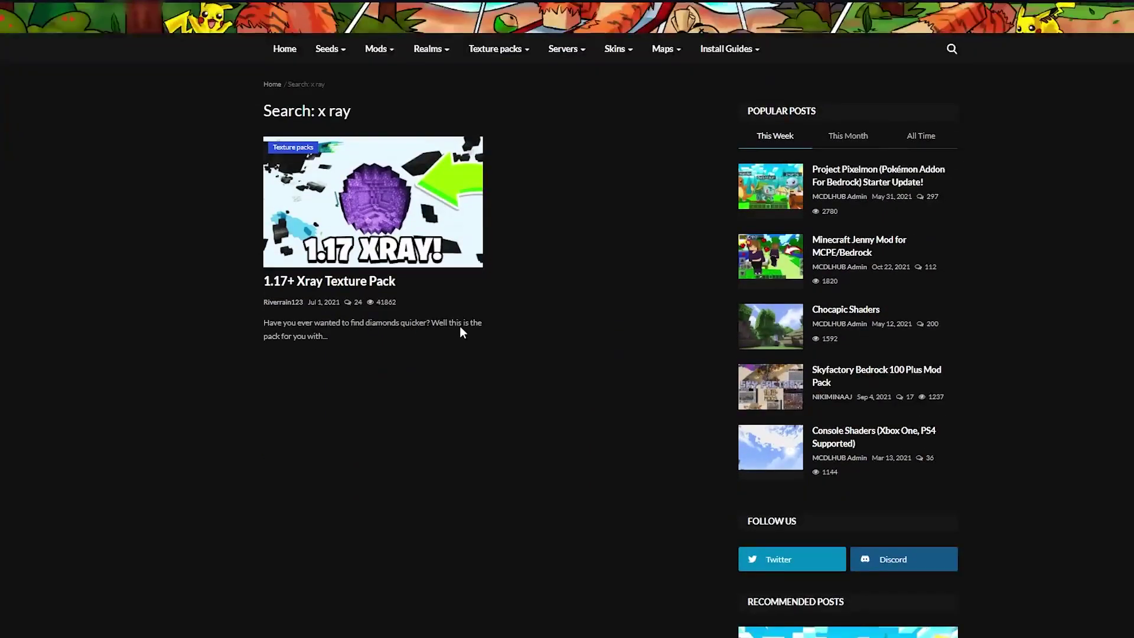
pyautogui.click(330, 279)
pyautogui.scroll(-12, 390, 310)
pyautogui.scroll(-8, 391, 309)
pyautogui.scroll(8, 397, 296)
pyautogui.click(376, 315)
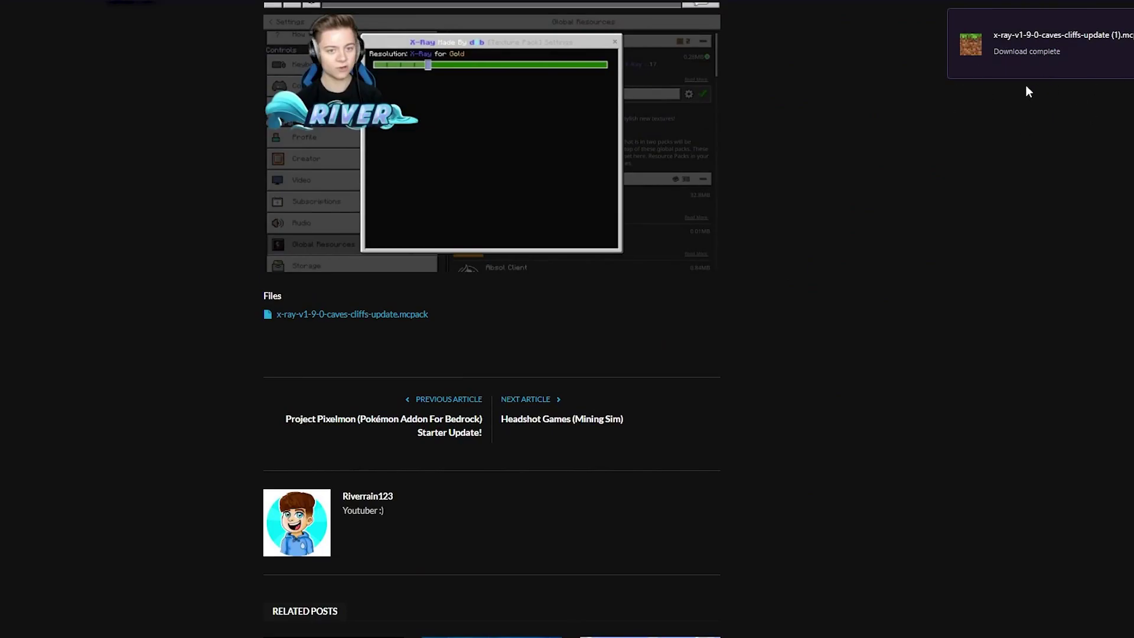
# Step: Switch back to the resource_packs window in File Explorer and open the Downloads folder beside it
pyautogui.moveTo(83, 629)
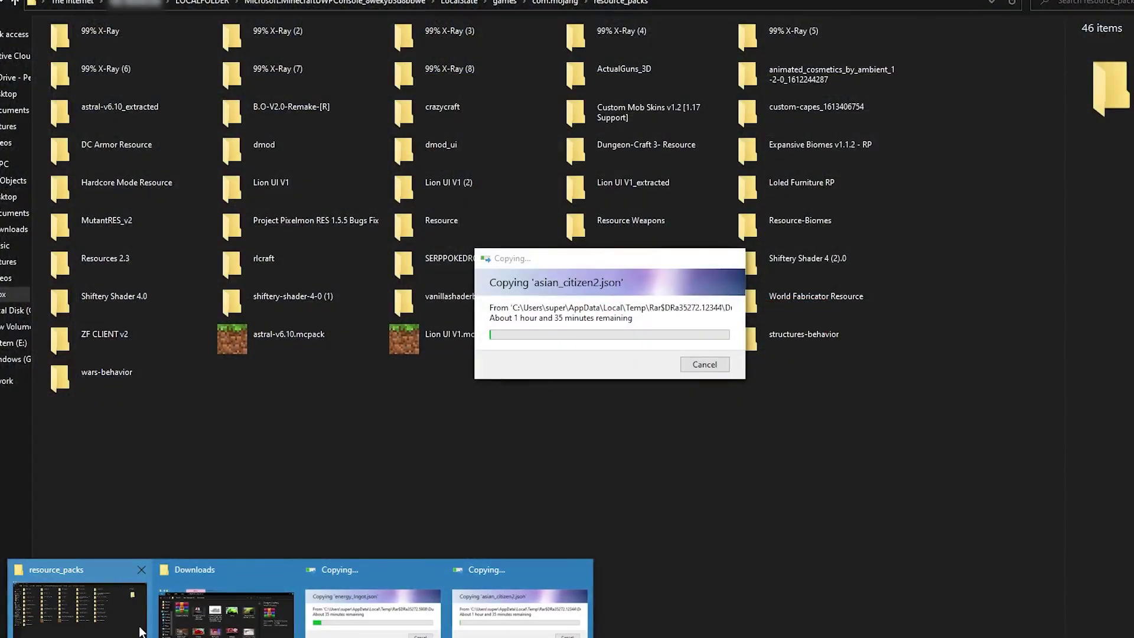
pyautogui.click(140, 631)
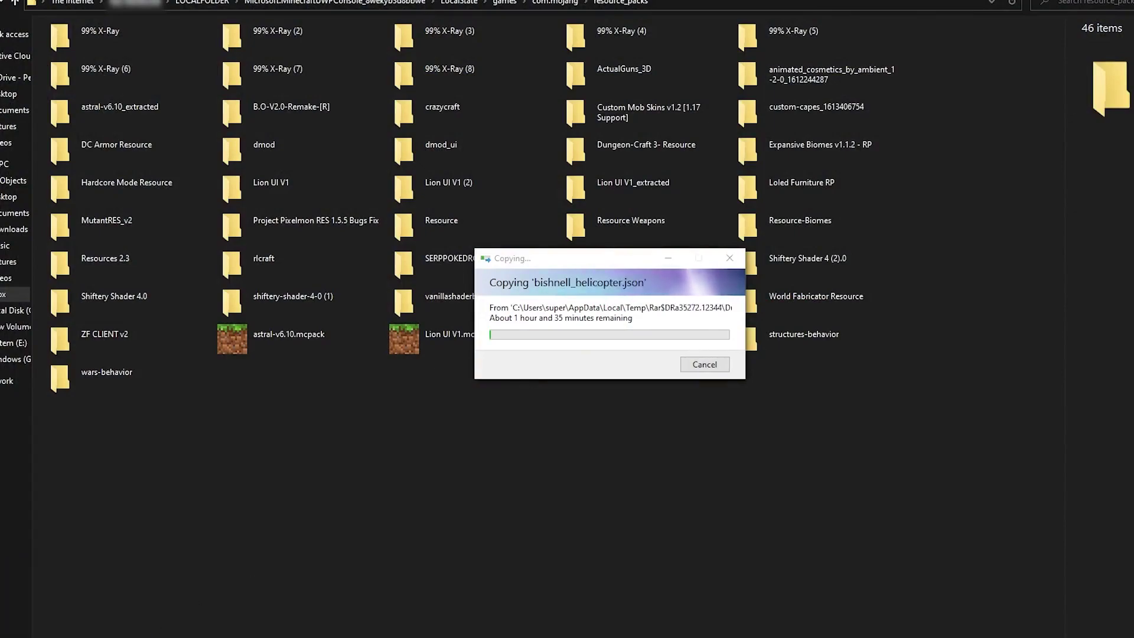
pyautogui.moveTo(83, 634)
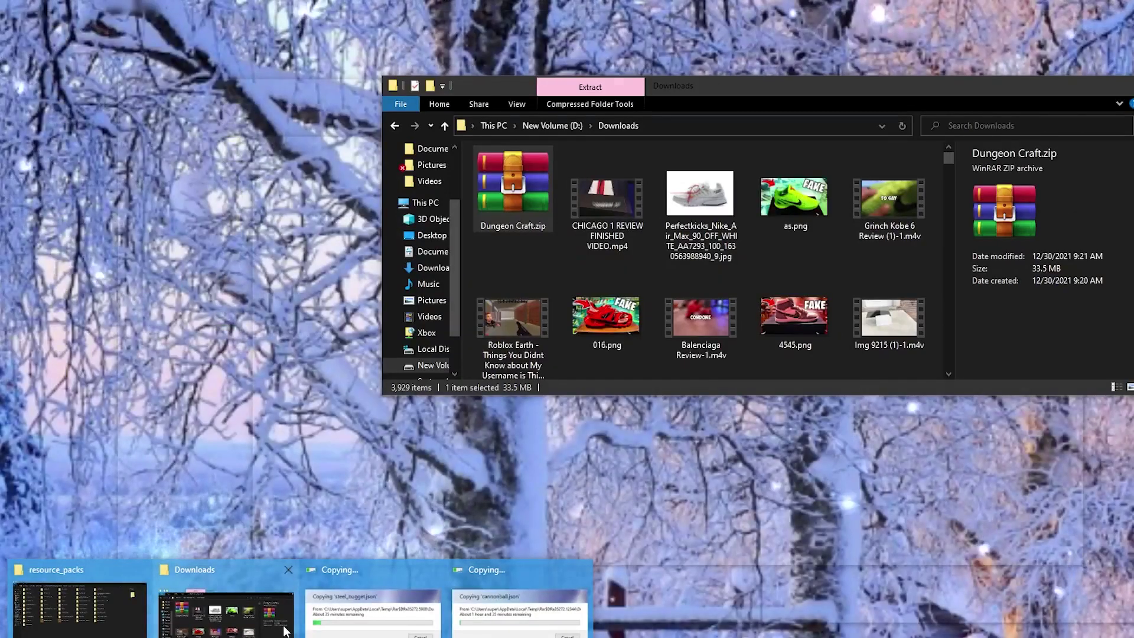
pyautogui.click(227, 608)
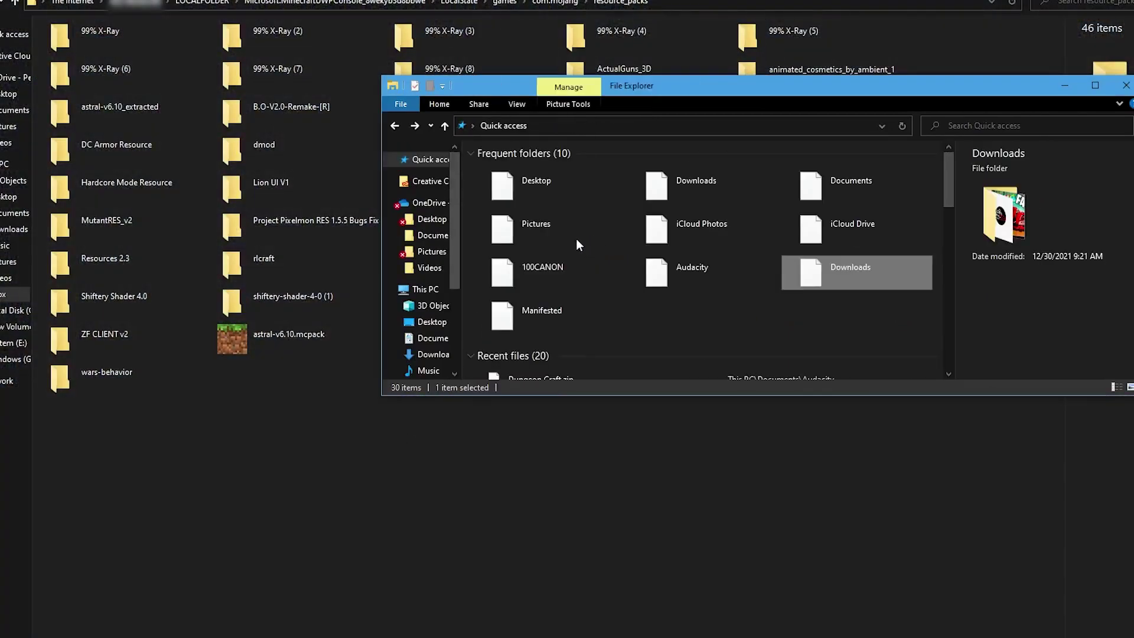
pyautogui.click(519, 229)
# Step: Try adding the downloaded x-ray .mcpack file to resource_packs directly and delete the copied file
pyautogui.moveTo(509, 191); pyautogui.dragTo(292, 448)
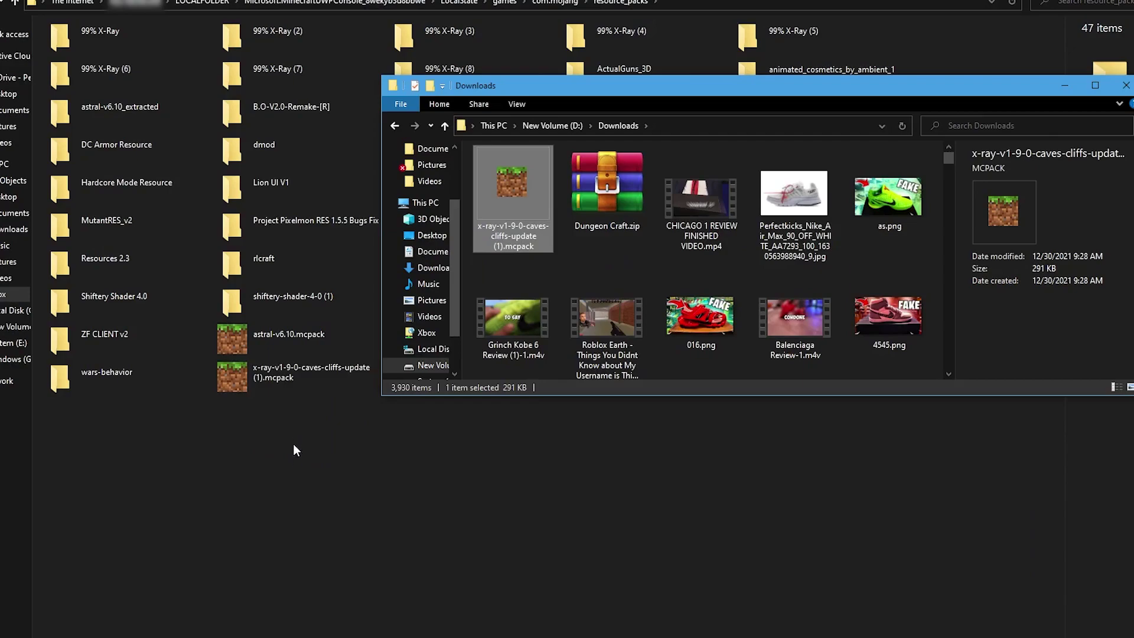
pyautogui.click(294, 440)
pyautogui.rightClick(281, 388)
pyautogui.click(188, 492)
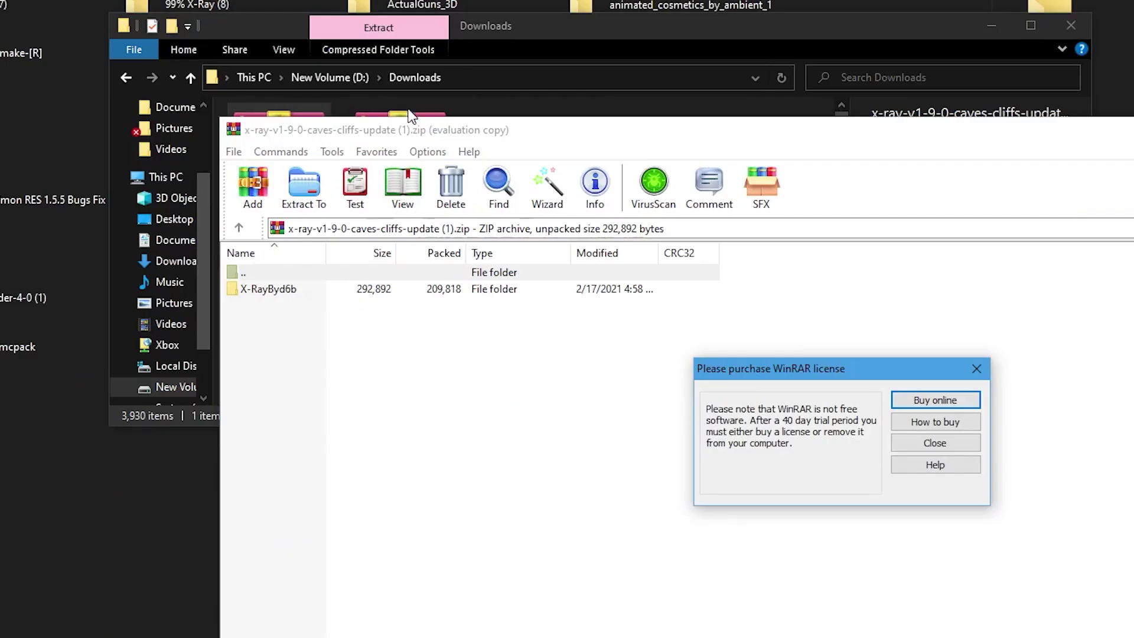
# Step: Dismiss the WinRAR licence reminder and copy the X-RayByd6b folder from the x-ray zip into resource_packs
pyautogui.click(976, 373)
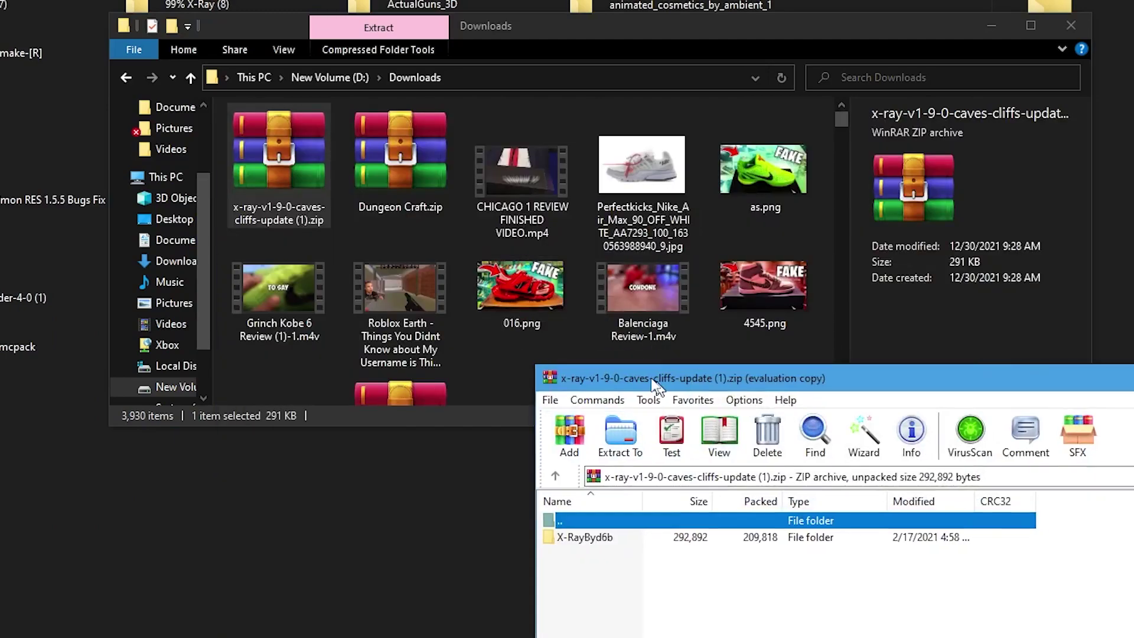
pyautogui.moveTo(660, 383); pyautogui.dragTo(245, 131)
pyautogui.click(175, 289)
pyautogui.moveTo(174, 289); pyautogui.dragTo(0, 444)
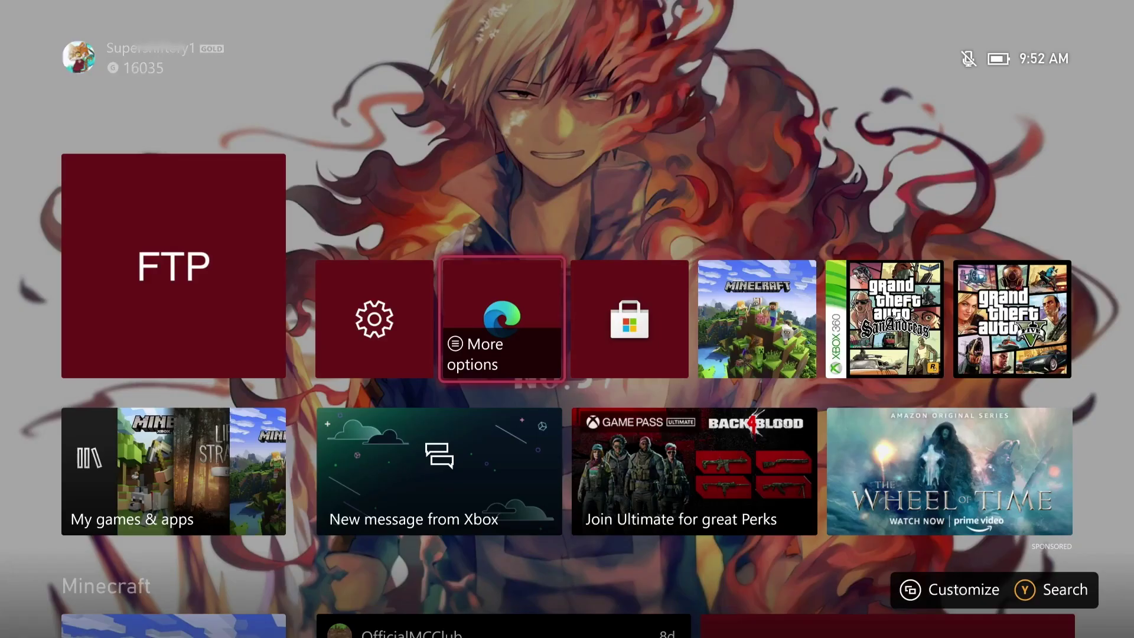
# Step: Switch to the Xbox home screen and launch Minecraft
pyautogui.press('Right')
pyautogui.press('Right')
pyautogui.press('Menu')
pyautogui.press('Down')
pyautogui.press('Down')
pyautogui.press('Down')
pyautogui.press('Down')
pyautogui.press('Return')
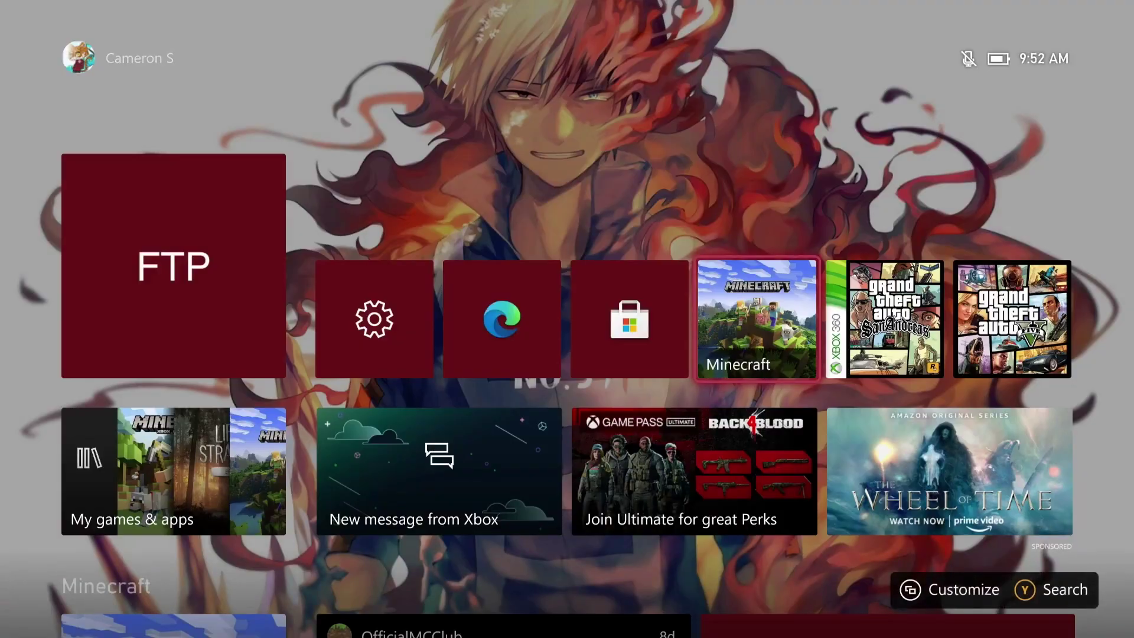
pyautogui.press('Return')
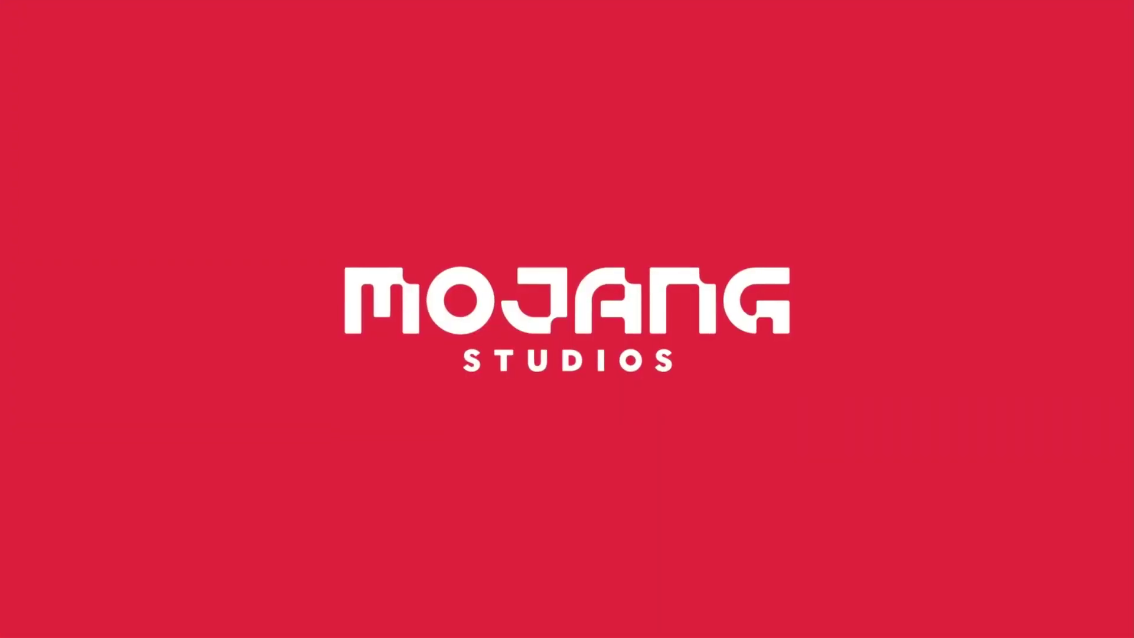
# Step: Open Minecraft's world list and start creating a new world
pyautogui.press('Left')
pyautogui.press('Up')
pyautogui.press('Up')
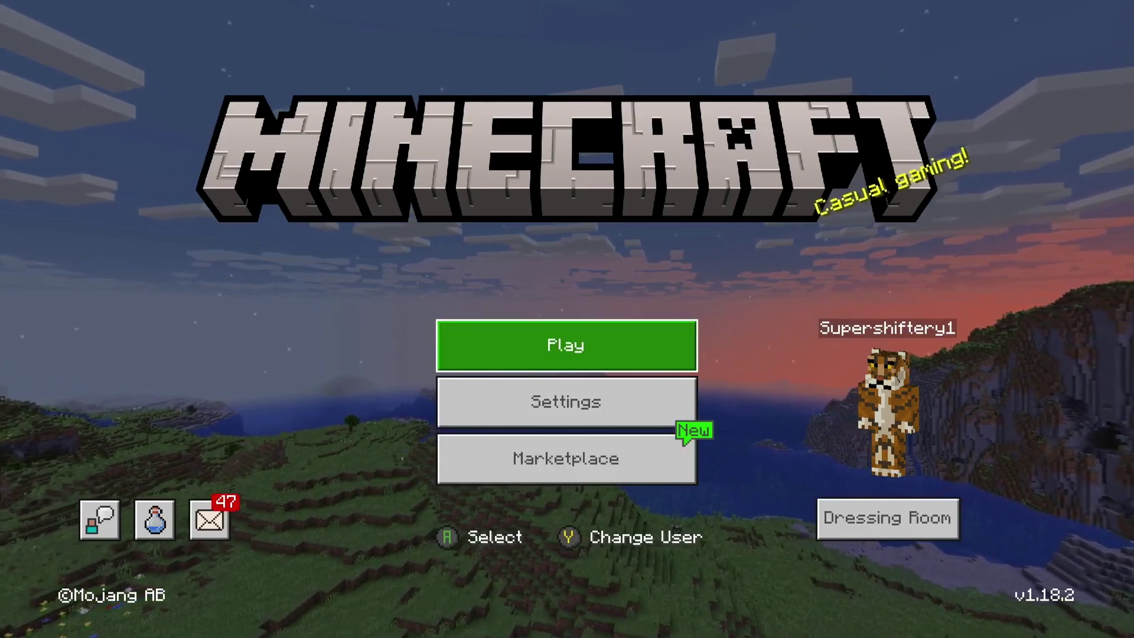
pyautogui.press('Return')
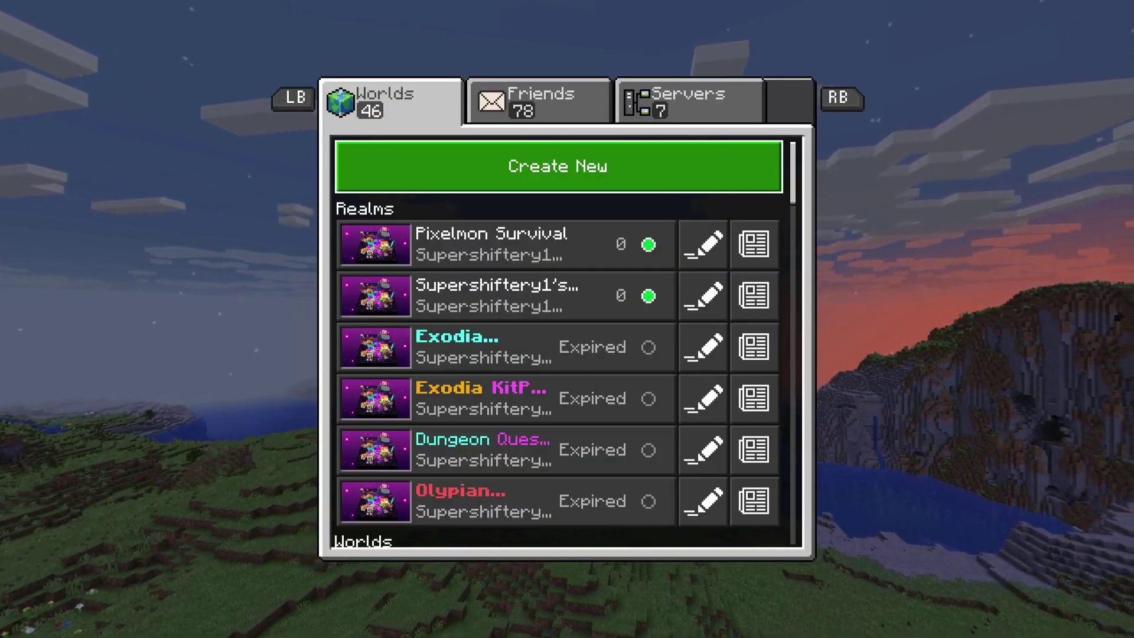
pyautogui.press('Return')
pyautogui.press('Return')
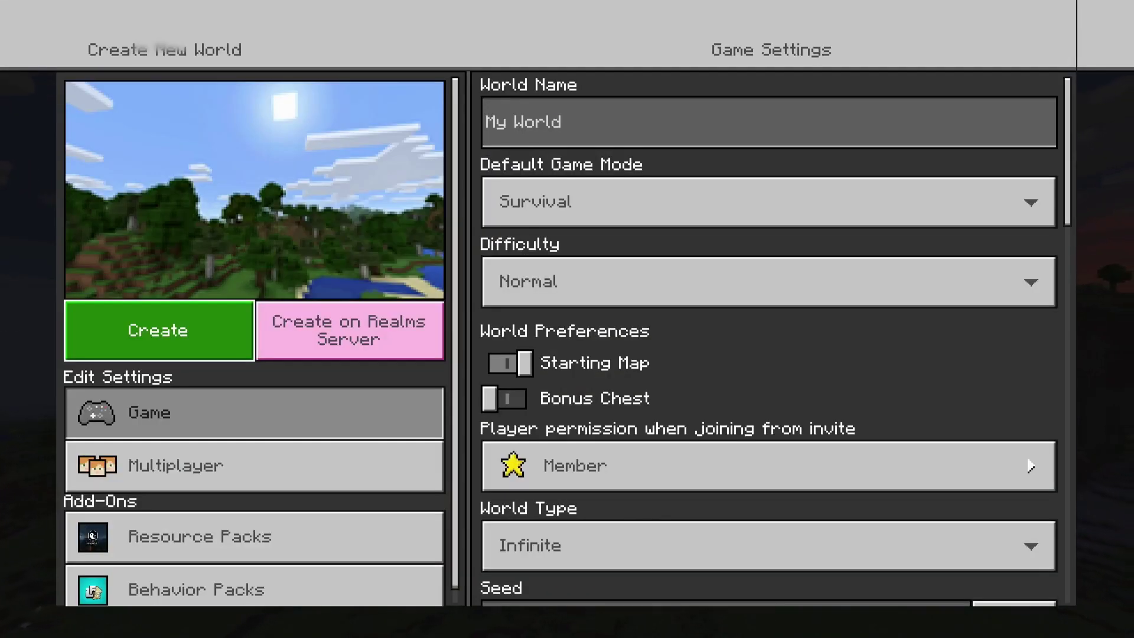
# Step: Activate the "X-Ray Made By d6b" texture pack from My Packs in the new world's resource packs
pyautogui.press('Down')
pyautogui.press('Down')
pyautogui.press('Down')
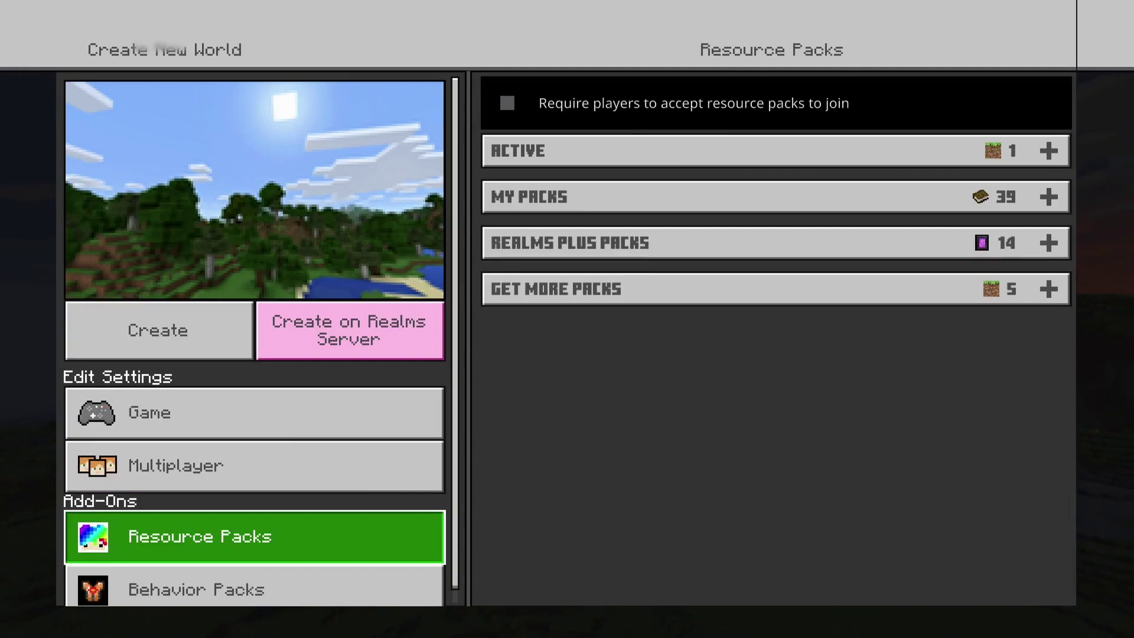
pyautogui.press('Right')
pyautogui.press('Down')
pyautogui.press('Down')
pyautogui.press('Return')
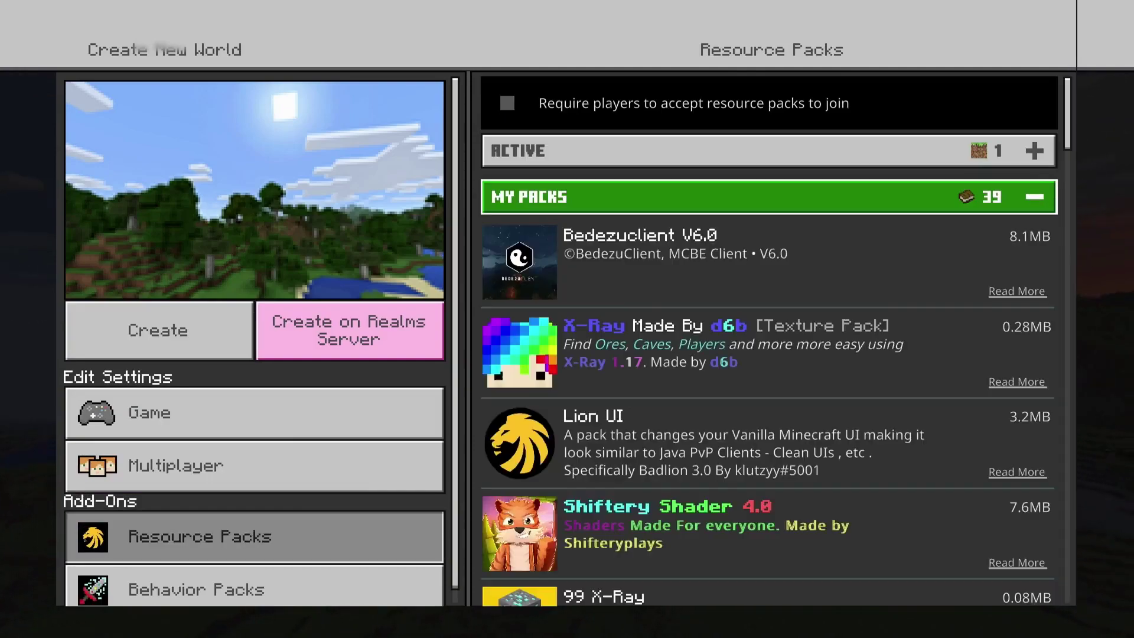
pyautogui.press('Down')
pyautogui.press('Down')
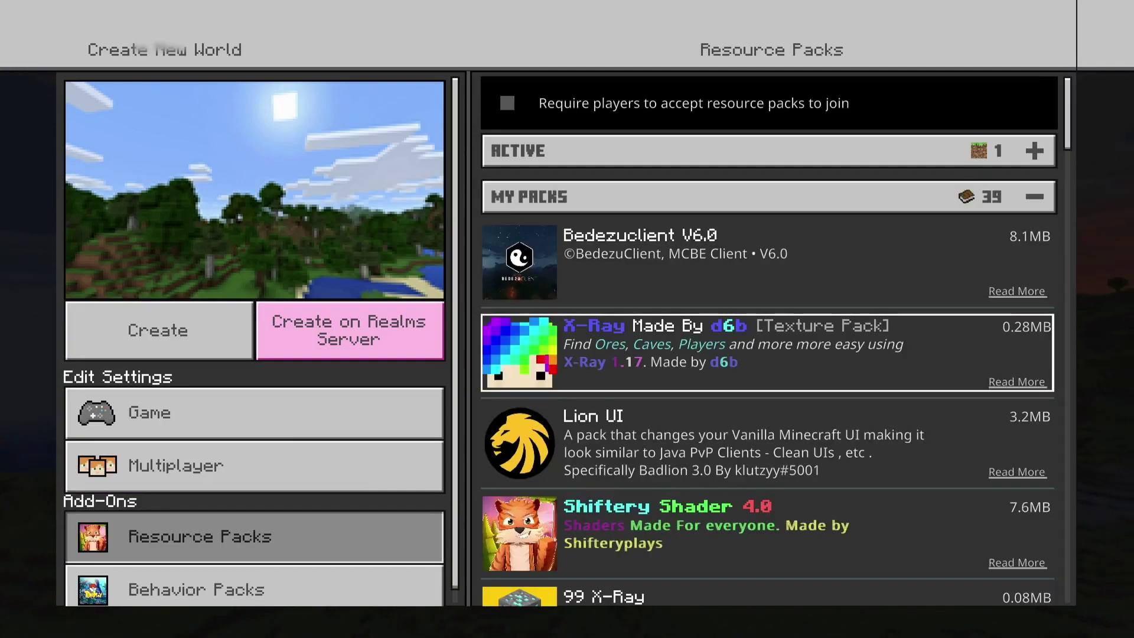
pyautogui.press('Return')
pyautogui.press('Return')
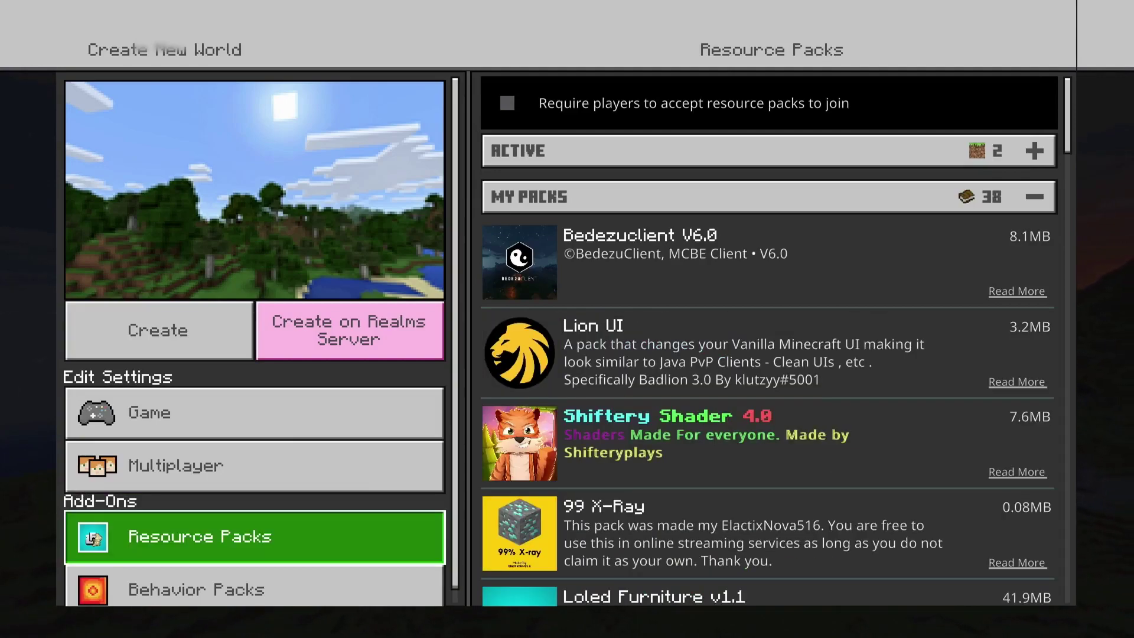
# Step: Return to the new world's game settings and set the default game mode to Creative
pyautogui.press('Up')
pyautogui.press('Up')
pyautogui.press('Down')
pyautogui.press('Down')
pyautogui.press('Right')
pyautogui.press('Down')
pyautogui.press('Down')
pyautogui.press('Down')
pyautogui.press('Left')
pyautogui.press('Up')
pyautogui.press('Up')
pyautogui.press('Up')
pyautogui.press('Down')
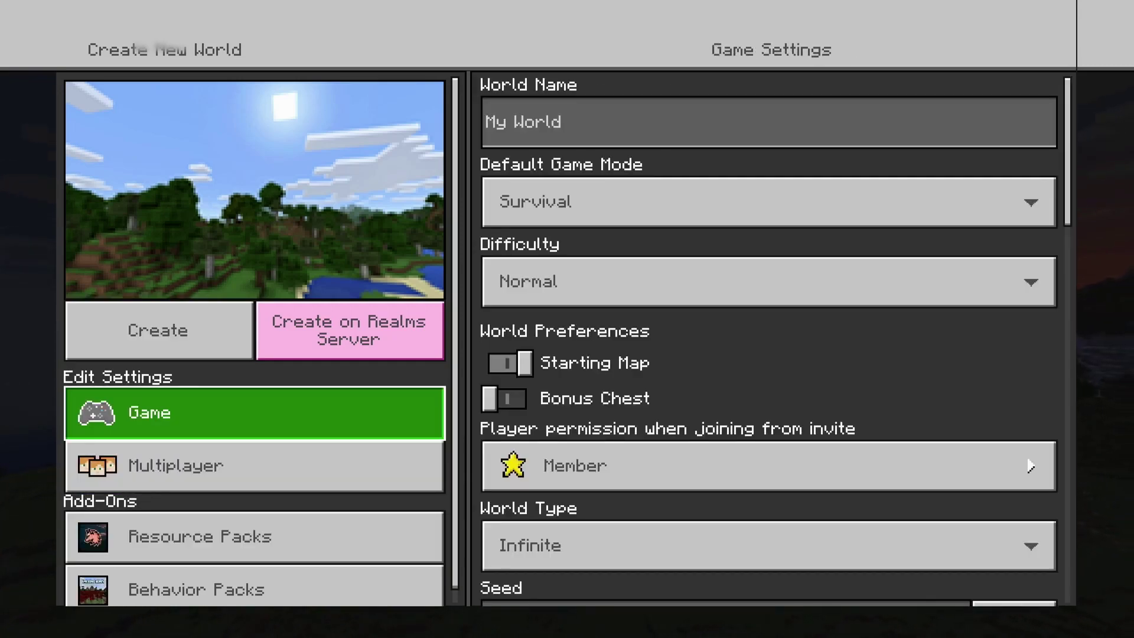
pyautogui.press('Right')
pyautogui.press('Down')
pyautogui.press('Return')
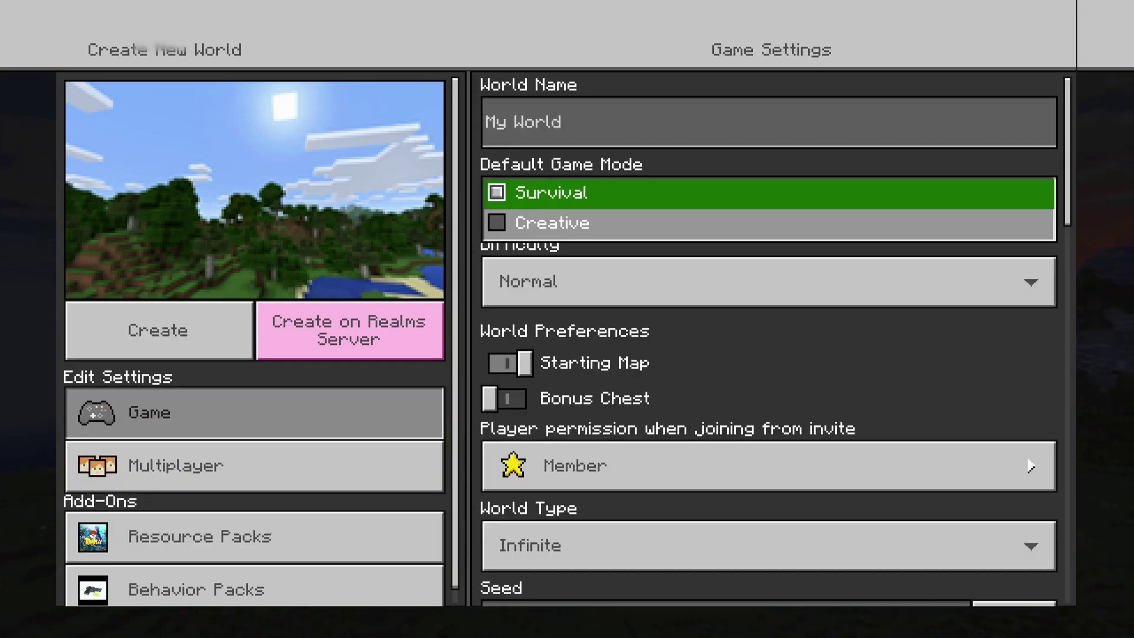
pyautogui.press('Down')
pyautogui.press('Return')
pyautogui.press('Up')
pyautogui.press('Return')
# Step: Expand the new world's active resource packs and open the settings of the X-Ray pack
pyautogui.press('Left')
pyautogui.press('Down')
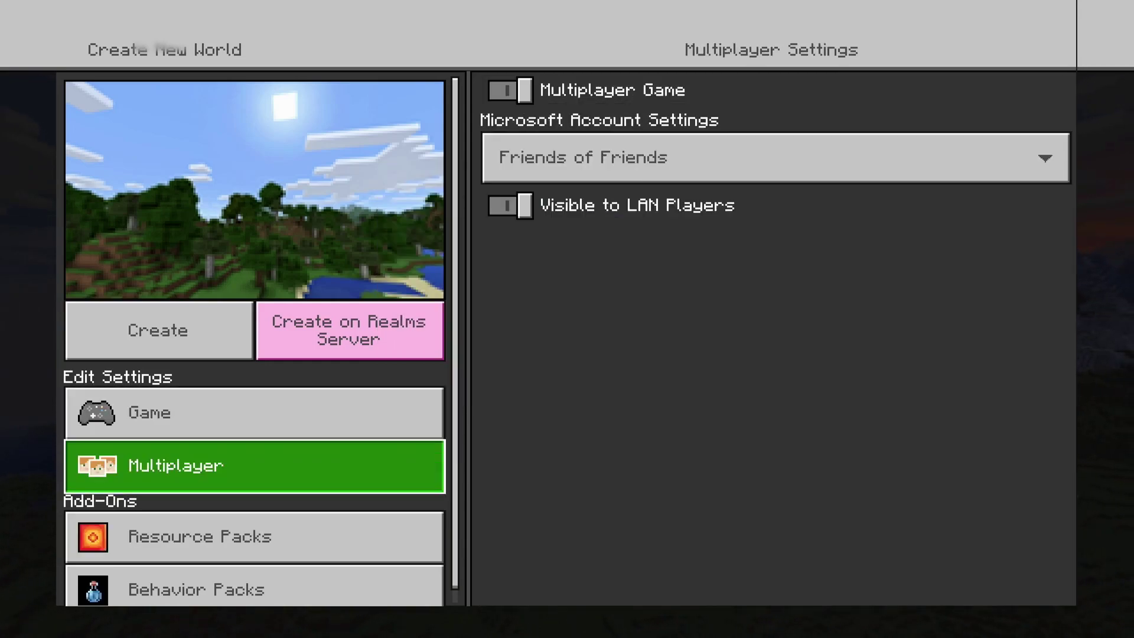
pyautogui.press('Down')
pyautogui.press('Right')
pyautogui.press('Return')
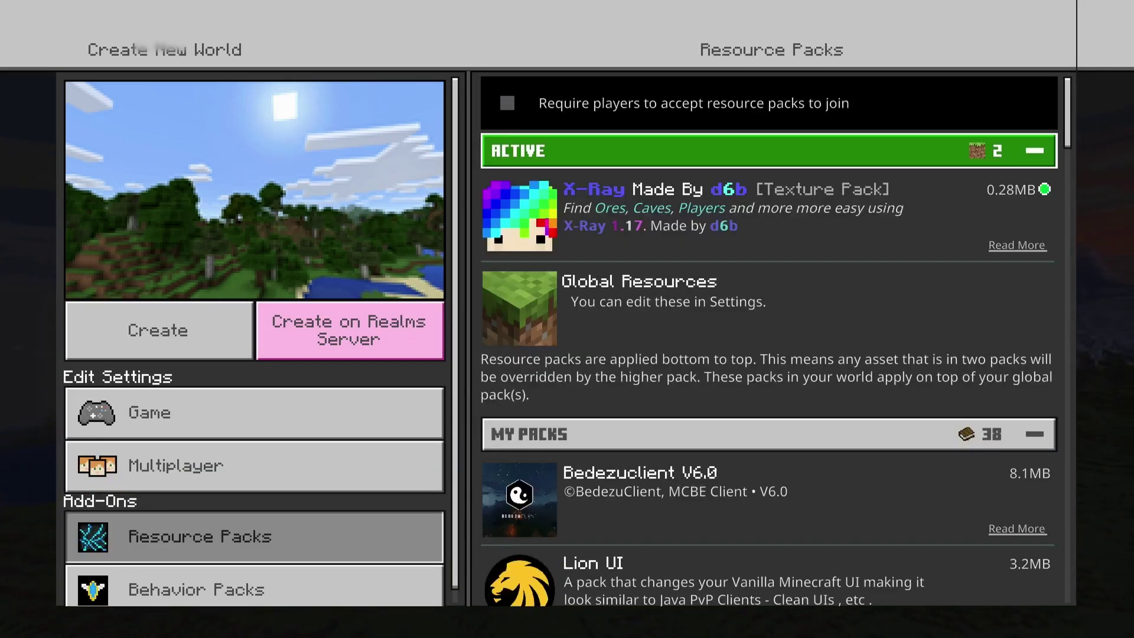
pyautogui.press('Down')
pyautogui.press('Return')
pyautogui.press('Right')
pyautogui.press('Return')
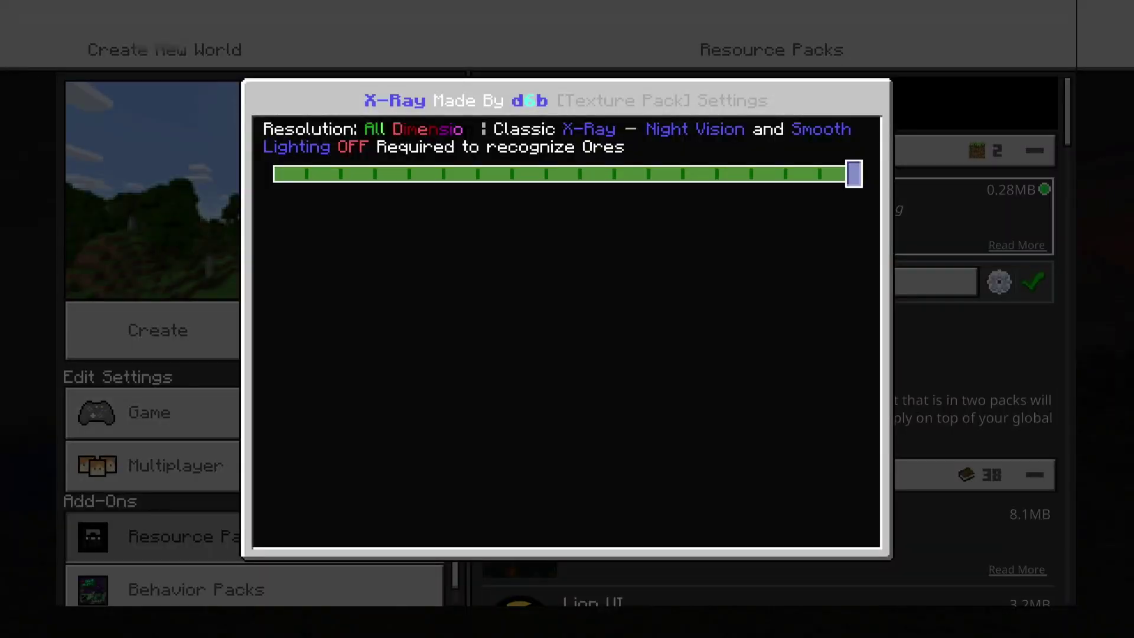
# Step: Set the X-Ray pack's resolution to "X-Ray for Emeralds" and close its settings
pyautogui.press('Left')
pyautogui.press('Left')
pyautogui.press('Left')
pyautogui.press('Left')
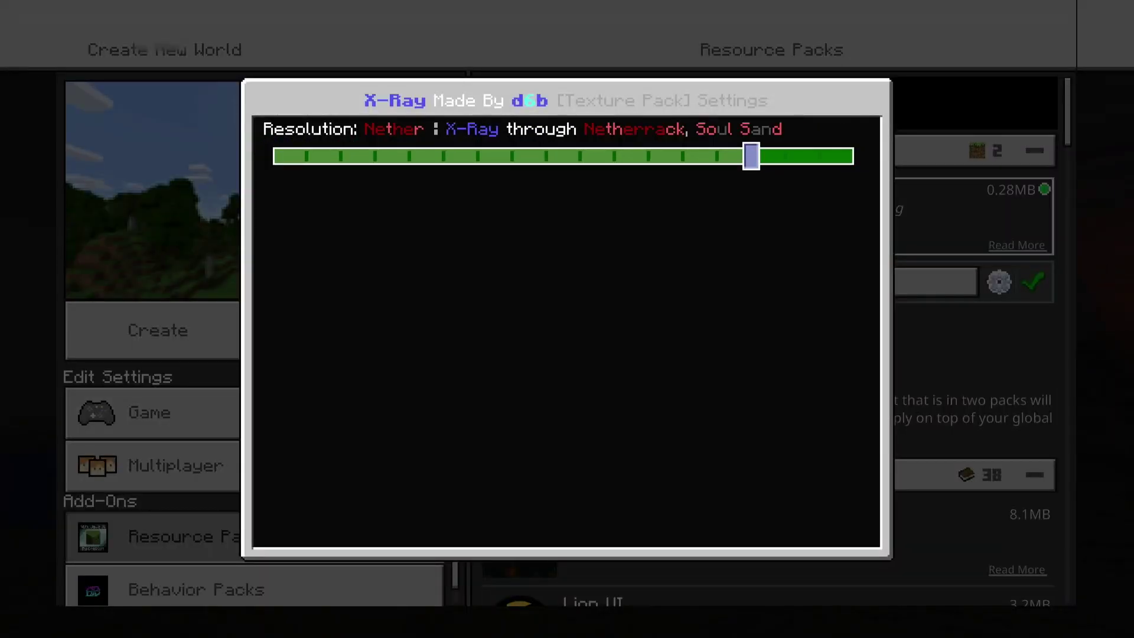
pyautogui.press('Left')
pyautogui.press('Left')
pyautogui.press('Left')
pyautogui.press('Left')
pyautogui.press('Left')
pyautogui.press('Left')
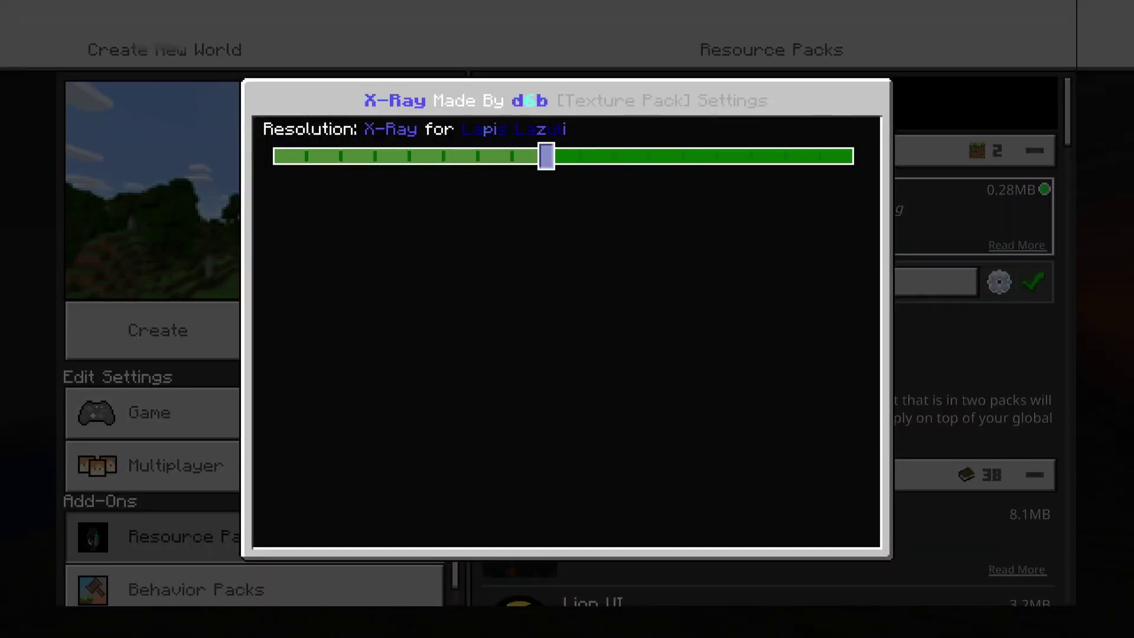
pyautogui.press('Left')
pyautogui.press('Left')
pyautogui.press('Left')
pyautogui.press('Left')
pyautogui.press('Left')
pyautogui.press('Left')
pyautogui.press('Left')
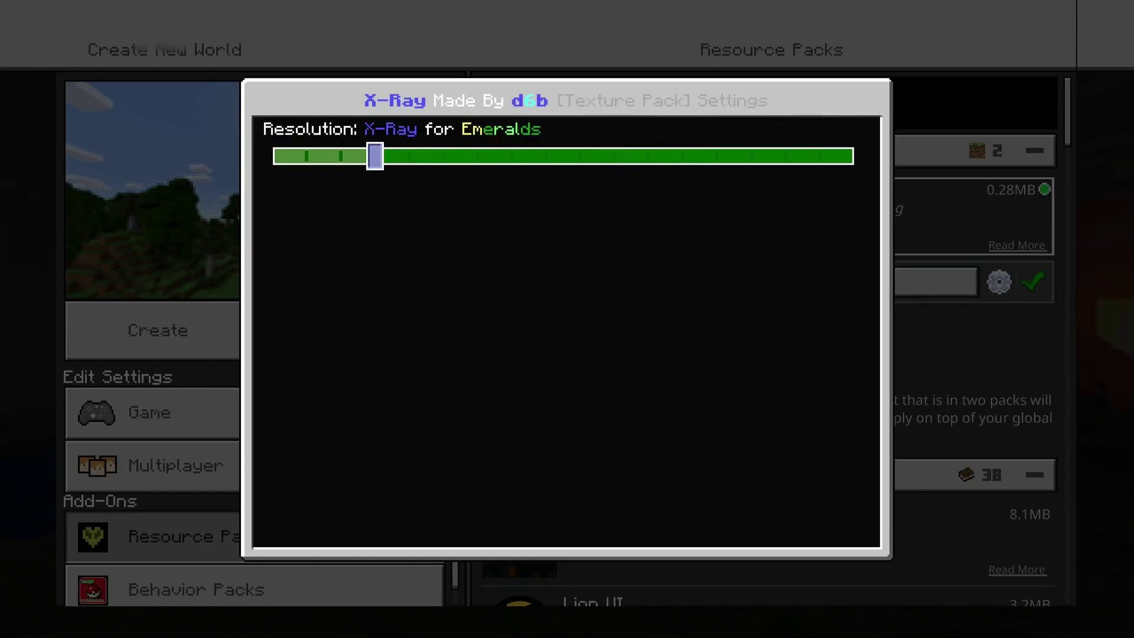
pyautogui.press('Escape')
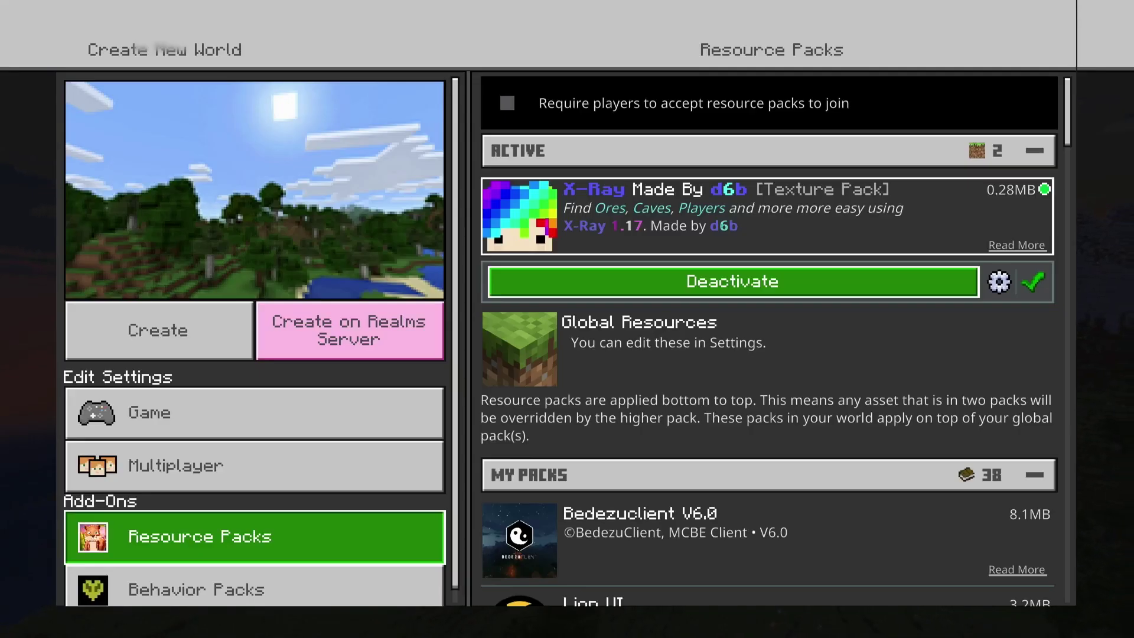
# Step: Browse the remaining resource packs, create the world, and look around in it
pyautogui.press('Up')
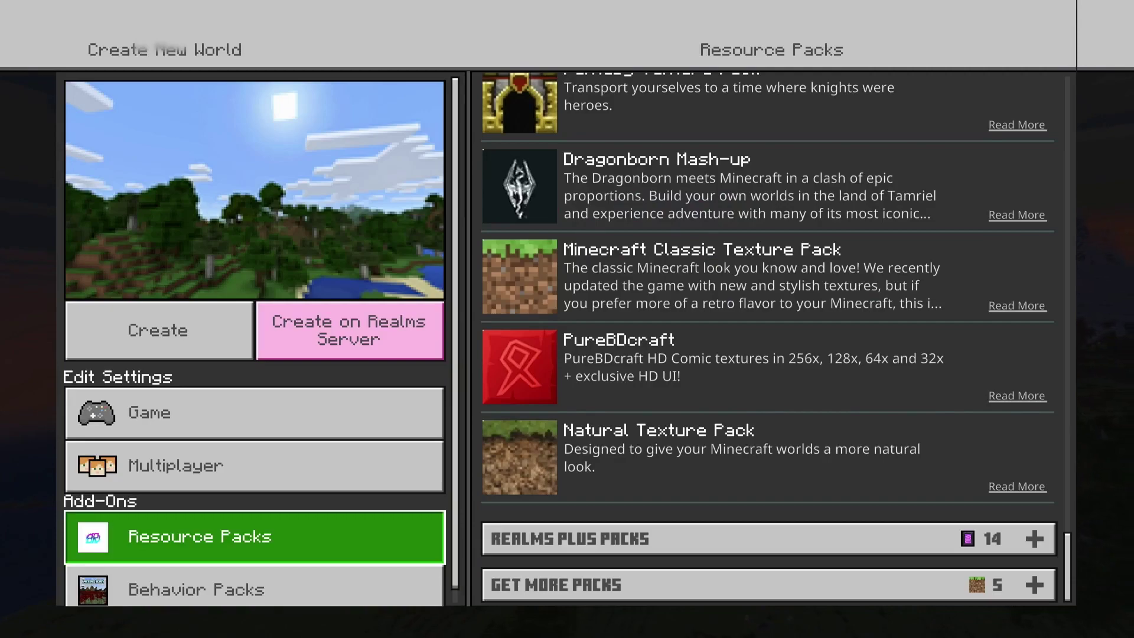
pyautogui.press('Down')
pyautogui.press('Up')
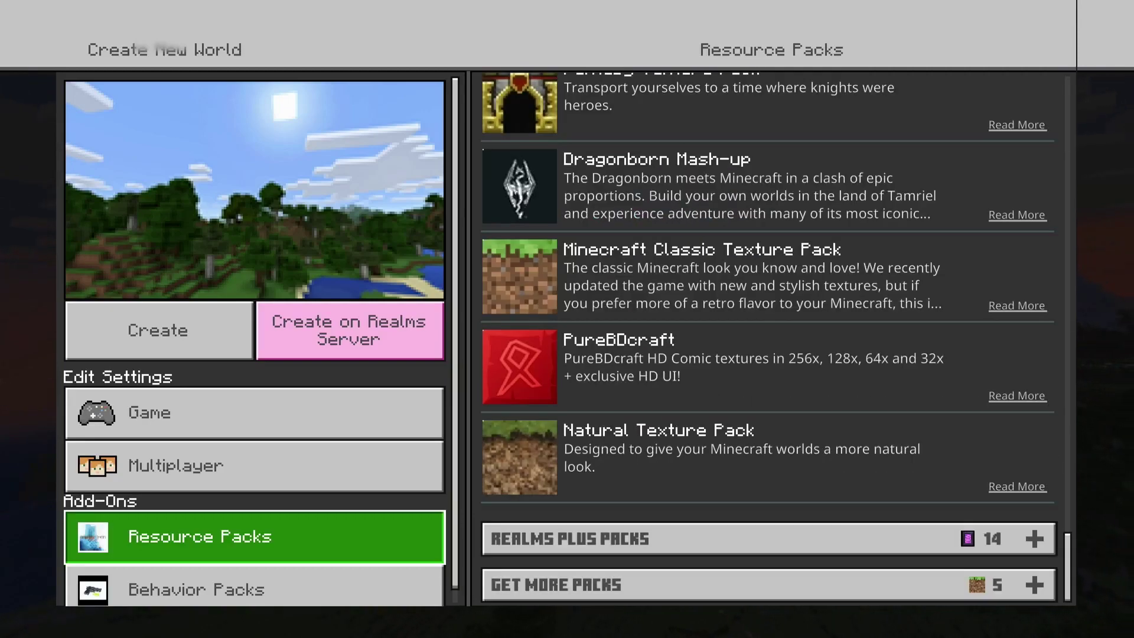
pyautogui.press('Down')
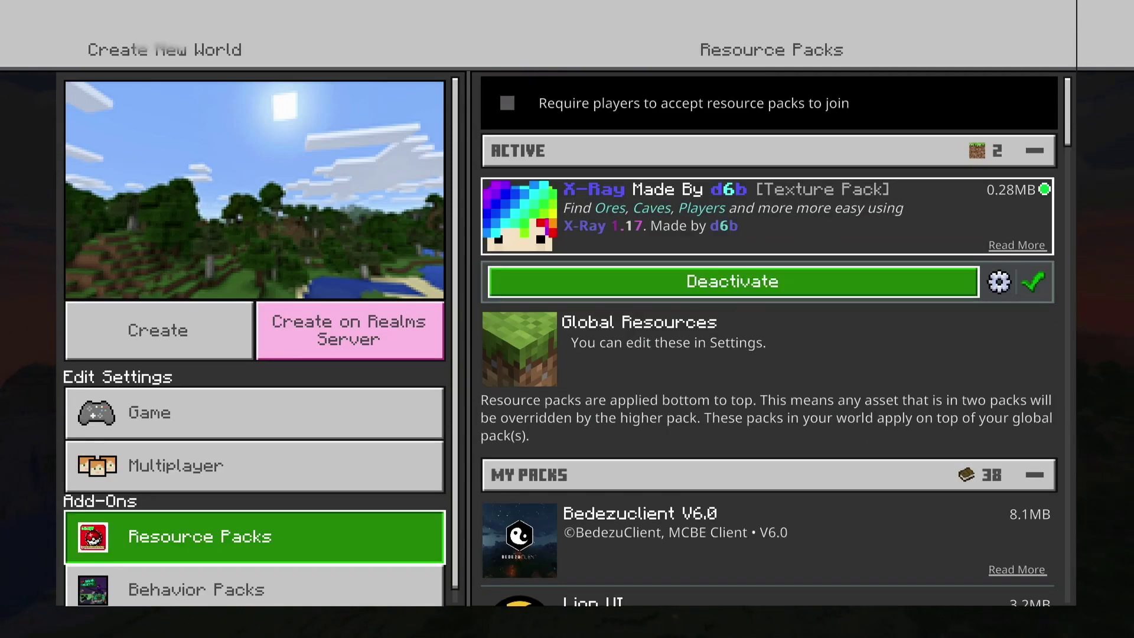
pyautogui.press('Left')
pyautogui.press('Up')
pyautogui.press('Up')
pyautogui.press('Up')
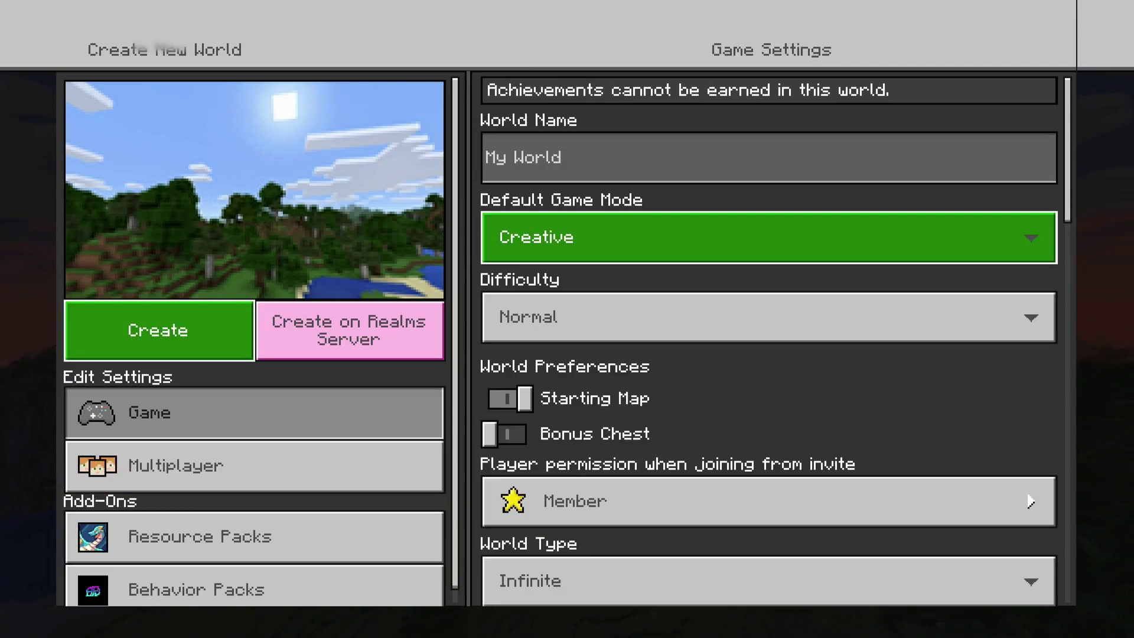
pyautogui.press('Up')
pyautogui.press('Return')
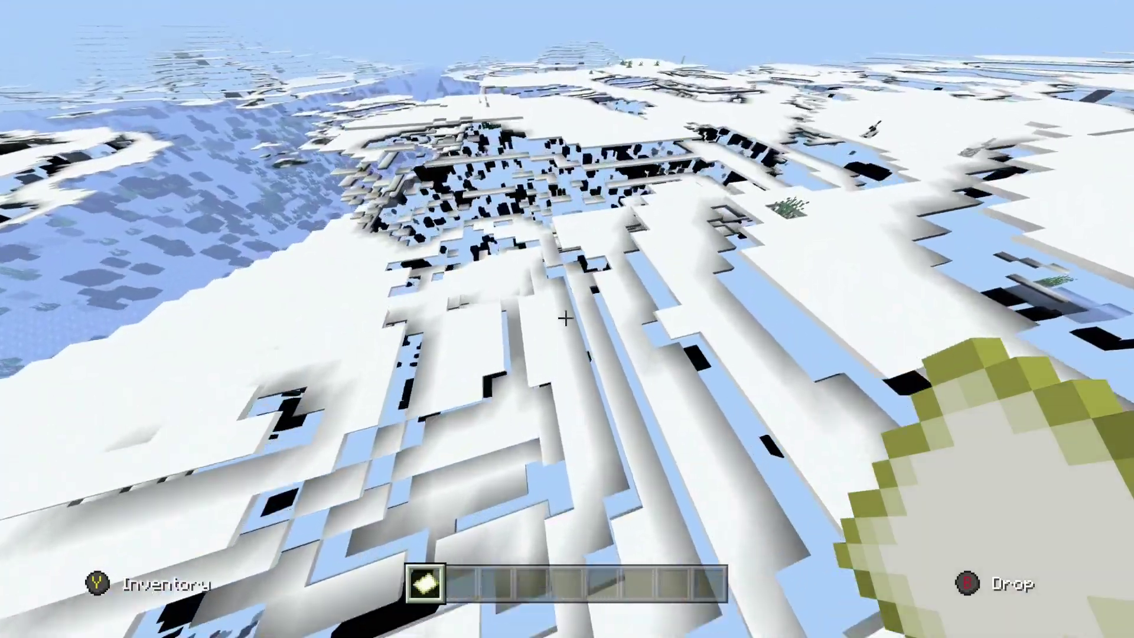
pyautogui.moveTo(566, 318)
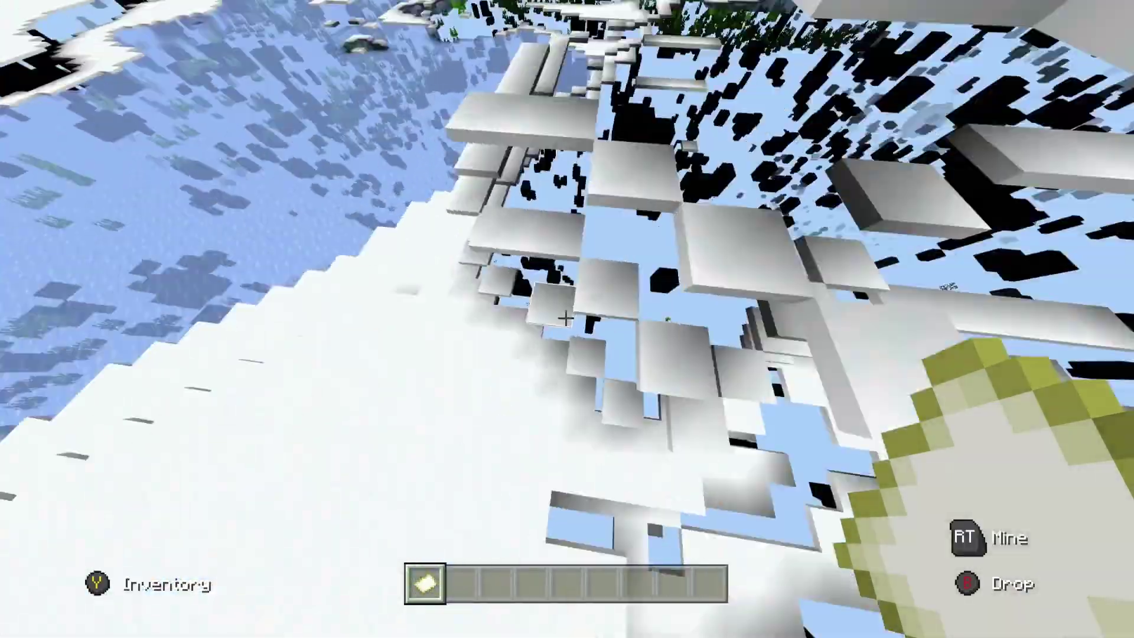